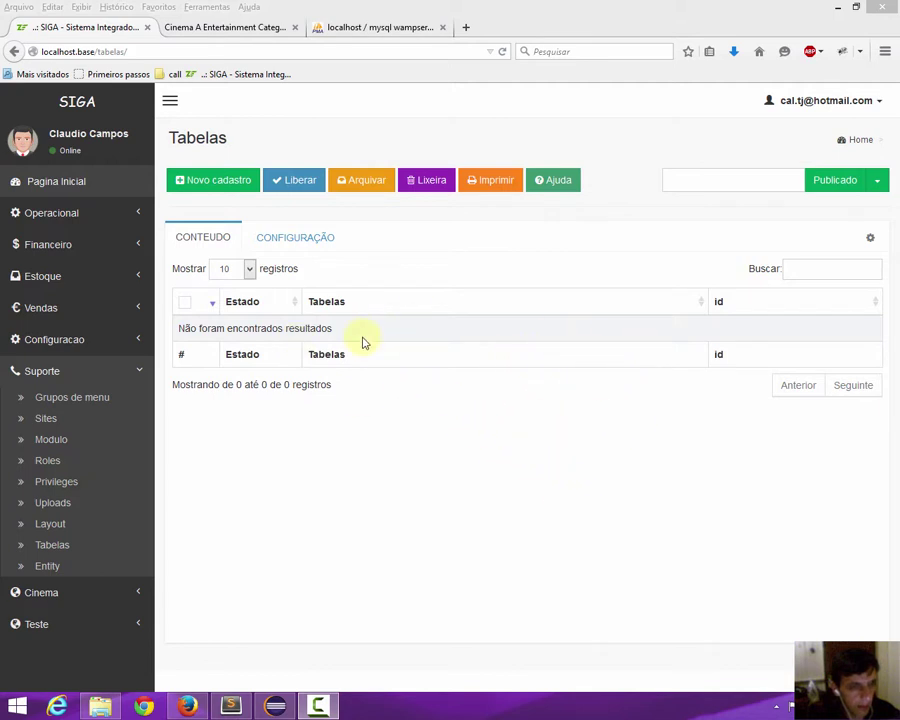
Step: Create a new table record and name it locacoes
{"action": "left_click", "coordinate": [246, 187]}
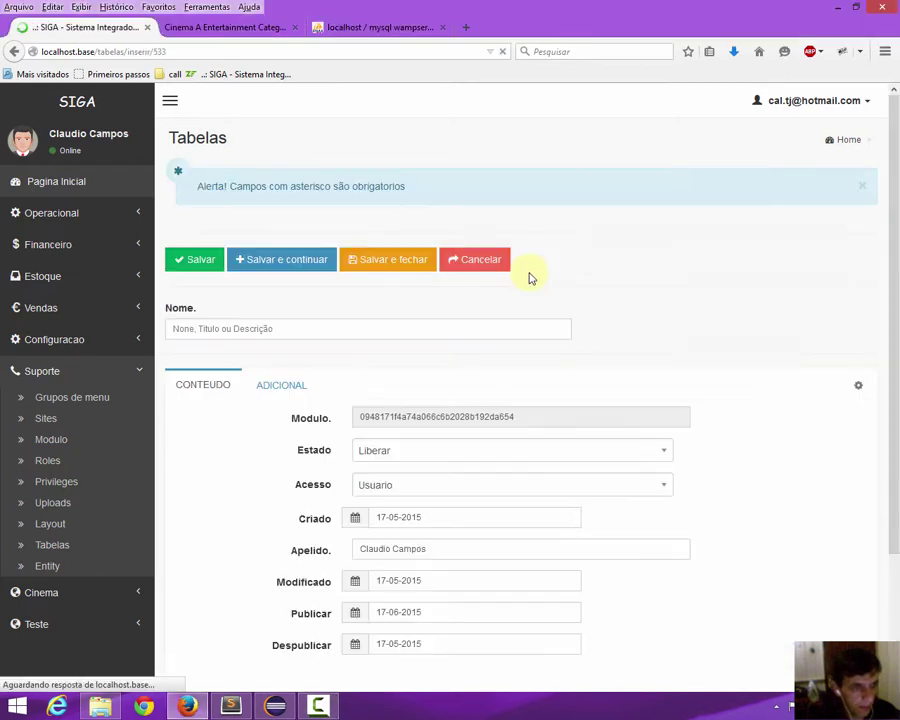
{"action": "scroll", "coordinate": [450, 274], "scroll_direction": "down", "scroll_amount": 1}
{"action": "left_click", "coordinate": [369, 252]}
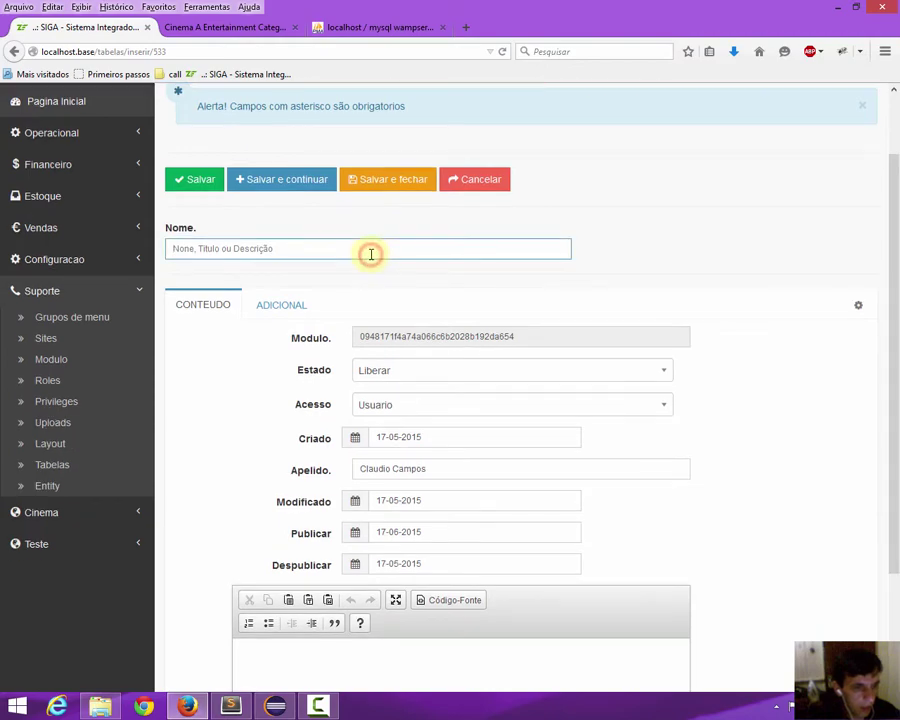
{"action": "type", "text": "lo"}
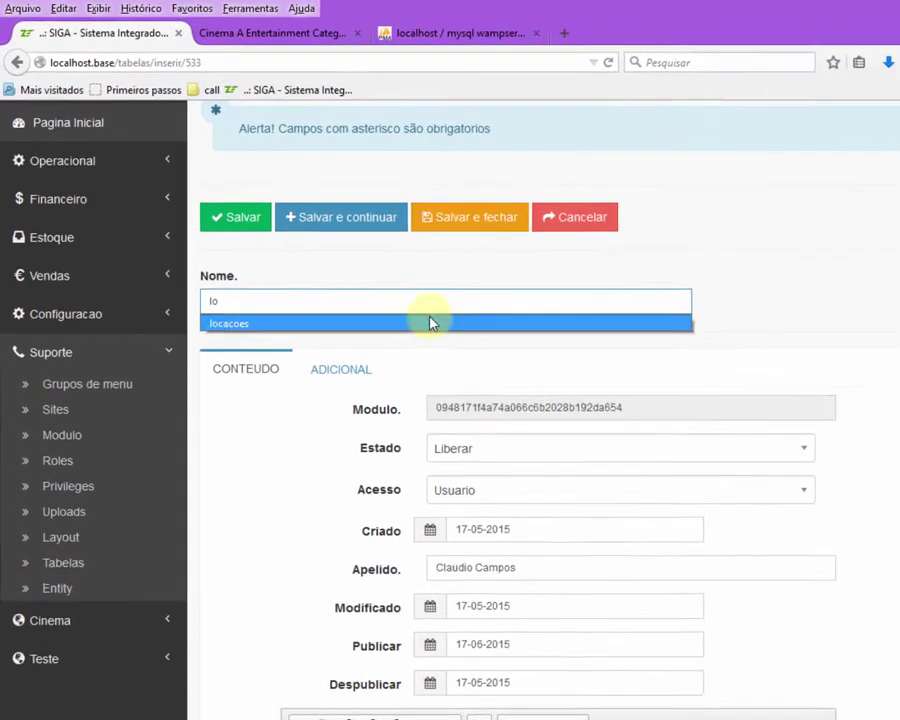
{"action": "left_click", "coordinate": [352, 267]}
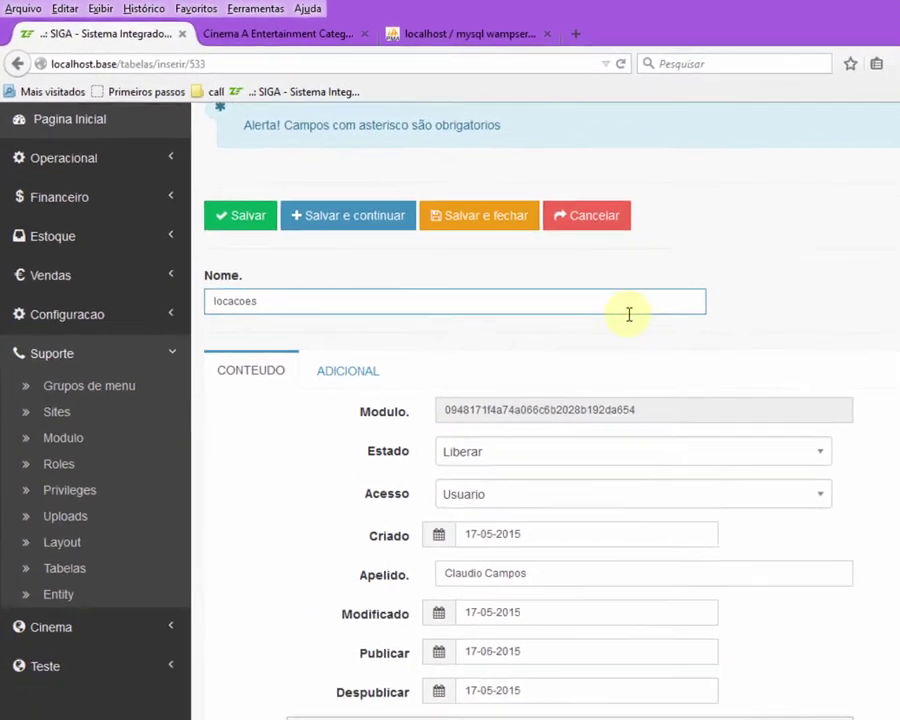
Step: Delete the leftover filmes_id column from the additional column definitions of the new table
{"action": "scroll", "coordinate": [700, 310], "scroll_direction": "down", "scroll_amount": 3}
{"action": "scroll", "coordinate": [764, 290], "scroll_direction": "up", "scroll_amount": 3}
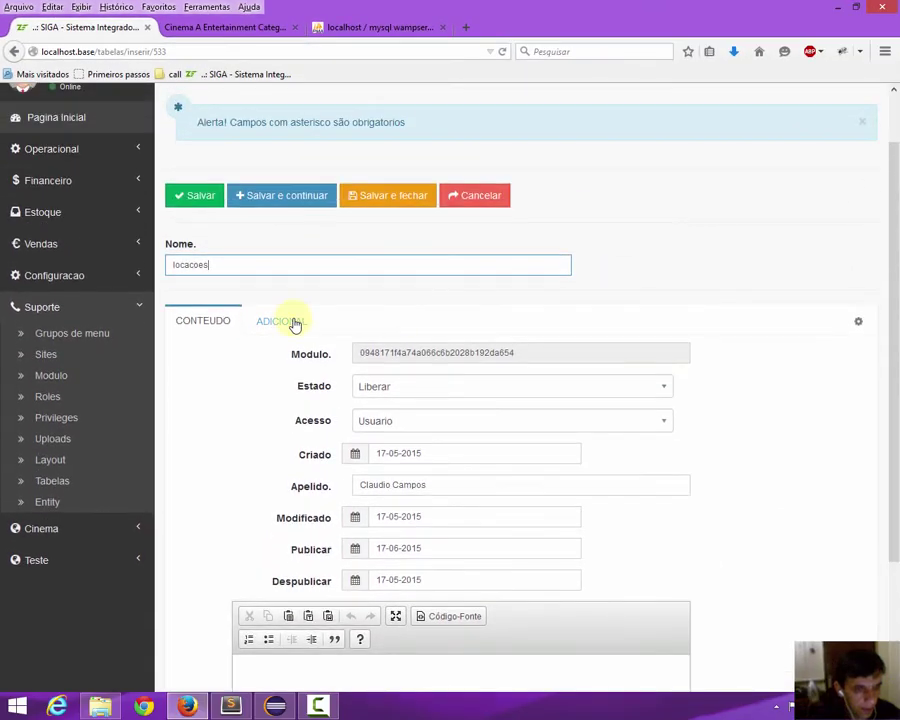
{"action": "left_click", "coordinate": [295, 325]}
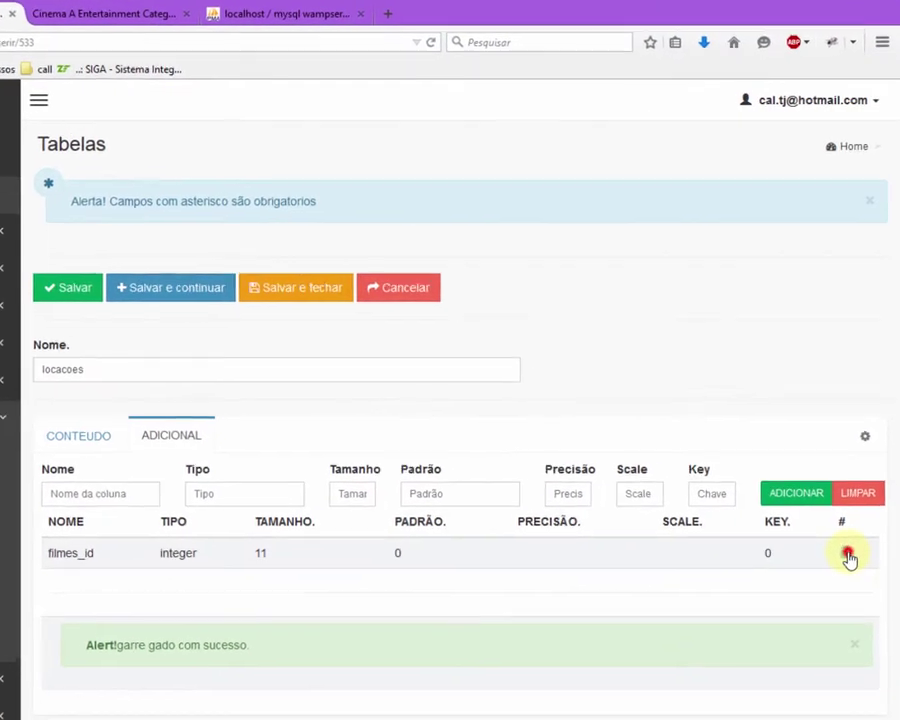
{"action": "left_click", "coordinate": [853, 484]}
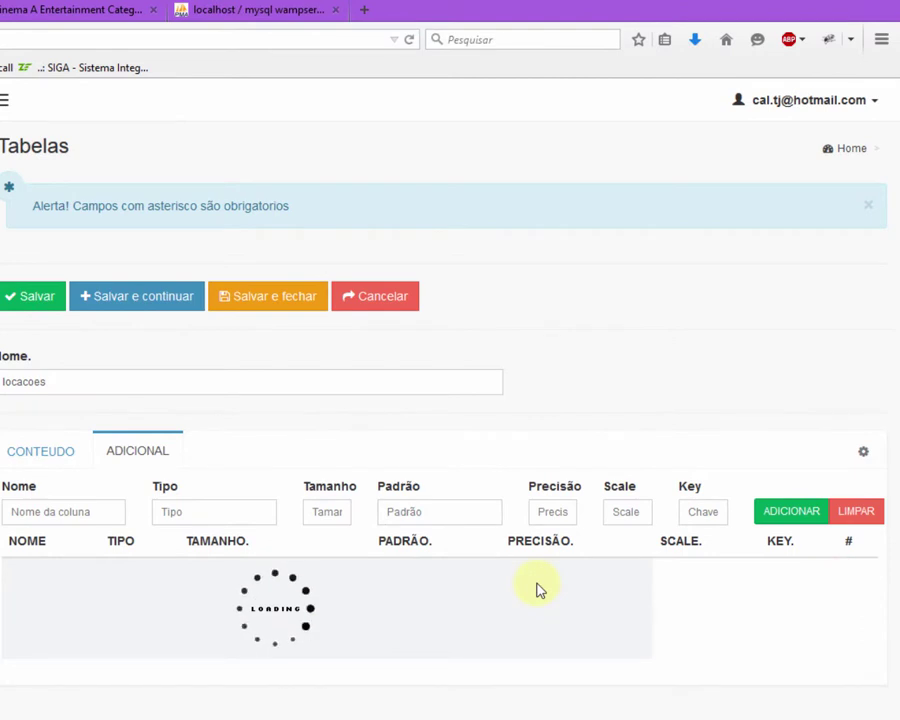
Step: Add a column named filmes_id with type integer, size 11, default 0 and key 0
{"action": "left_click", "coordinate": [101, 510]}
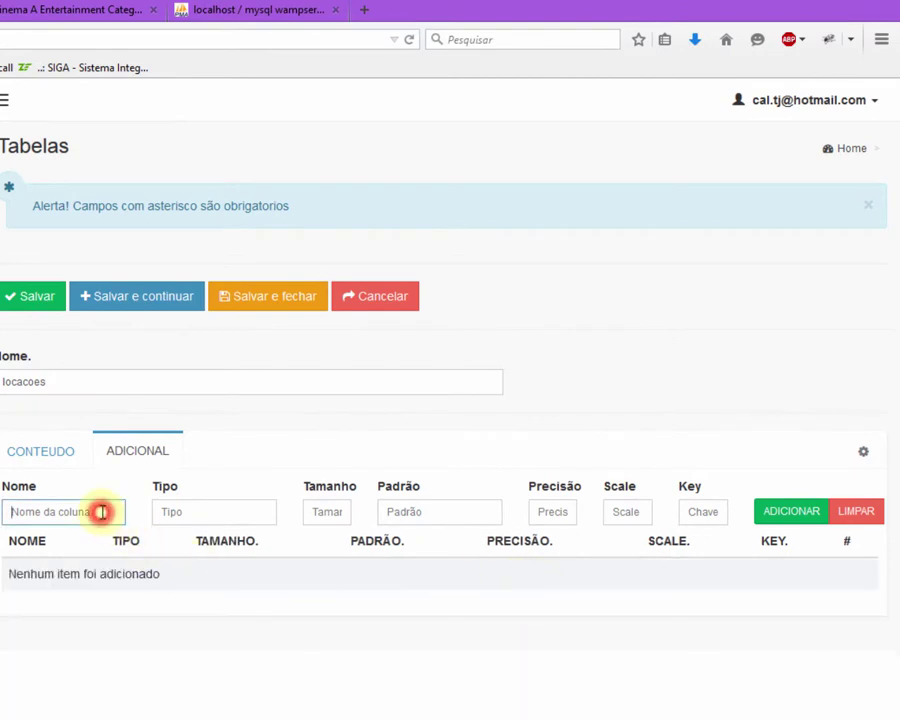
{"action": "type", "text": "filmes_id"}
{"action": "left_click", "coordinate": [166, 507]}
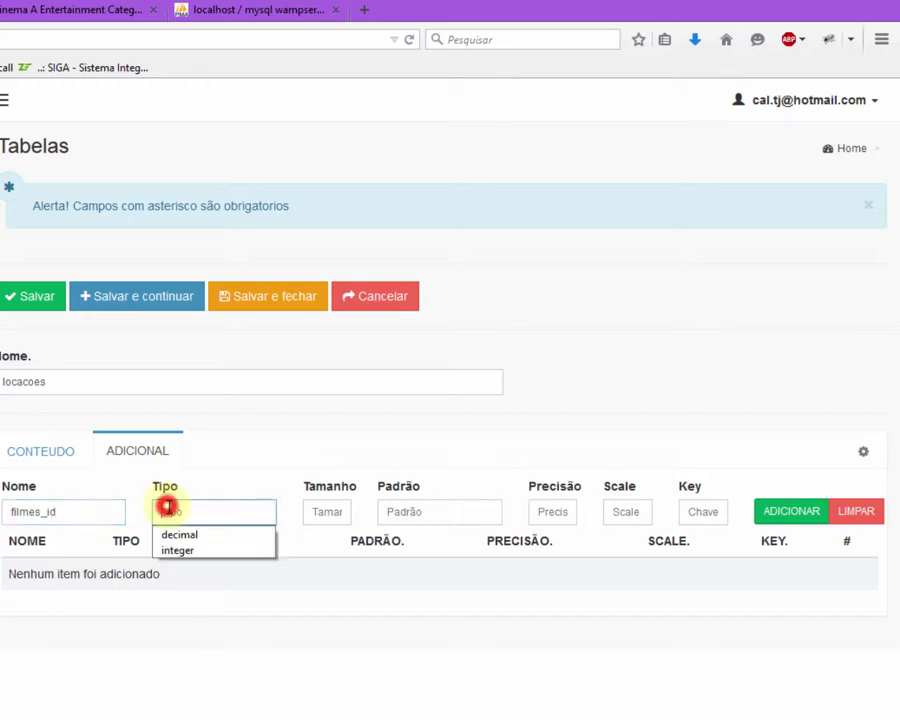
{"action": "left_click", "coordinate": [200, 548]}
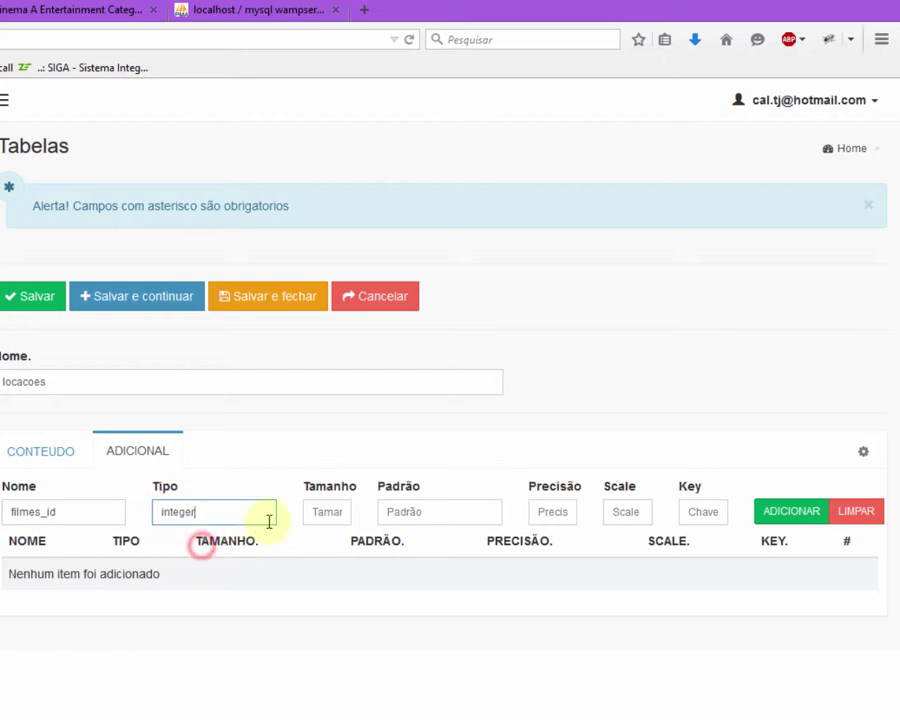
{"action": "left_click", "coordinate": [324, 511]}
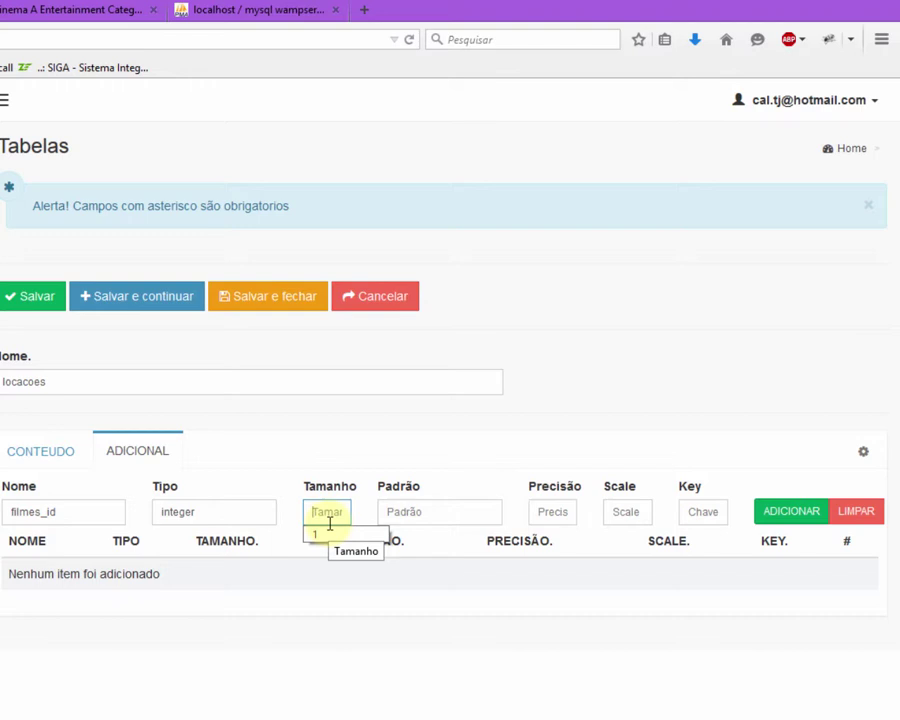
{"action": "type", "text": "11"}
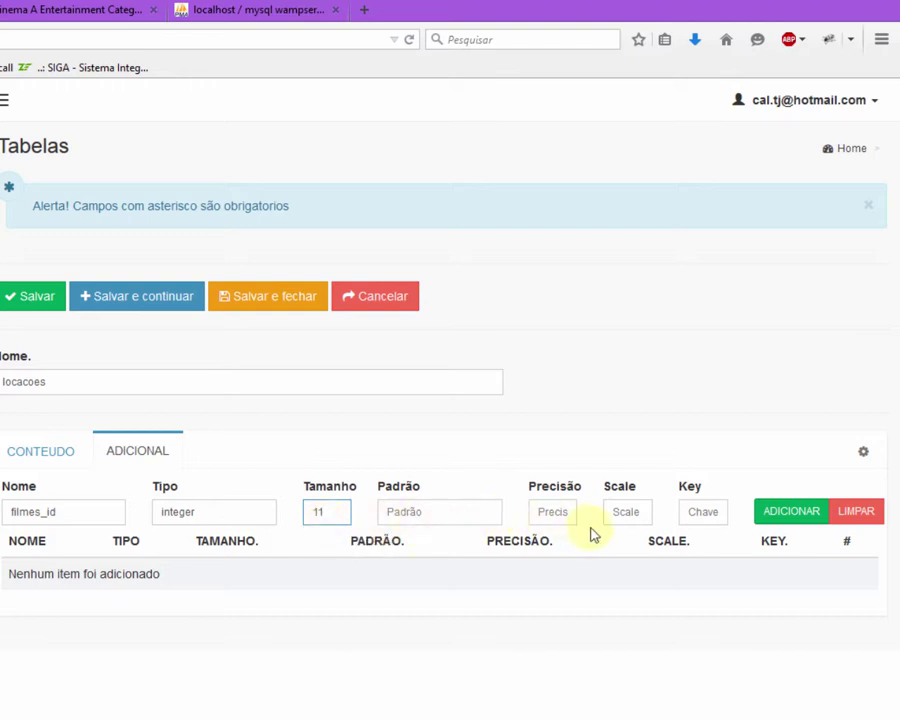
{"action": "left_click", "coordinate": [453, 511]}
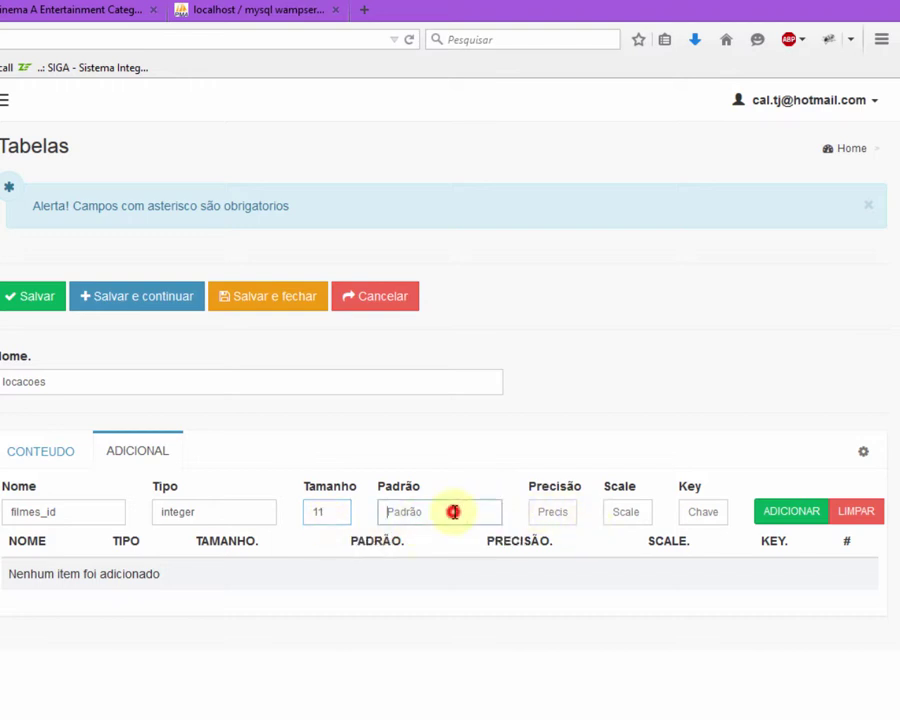
{"action": "type", "text": "0"}
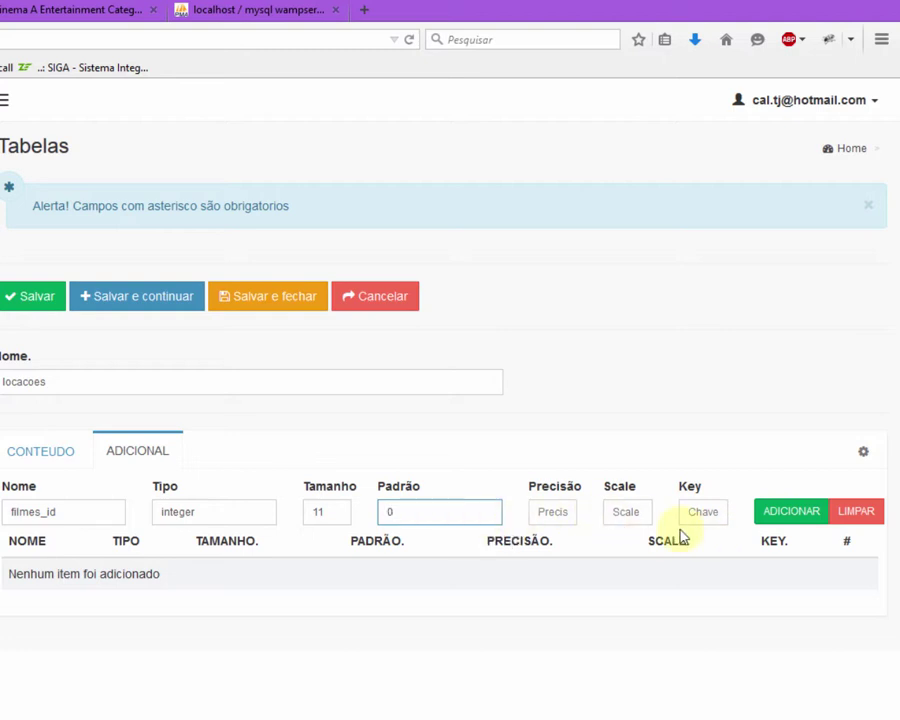
{"action": "left_click", "coordinate": [717, 511]}
{"action": "left_click", "coordinate": [709, 535]}
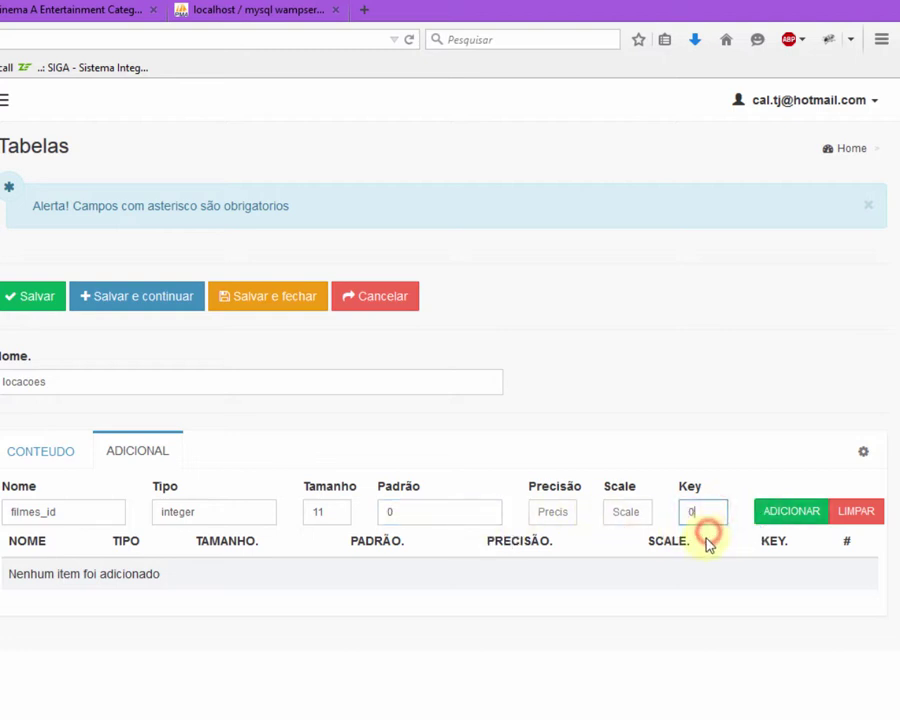
{"action": "left_click", "coordinate": [791, 517]}
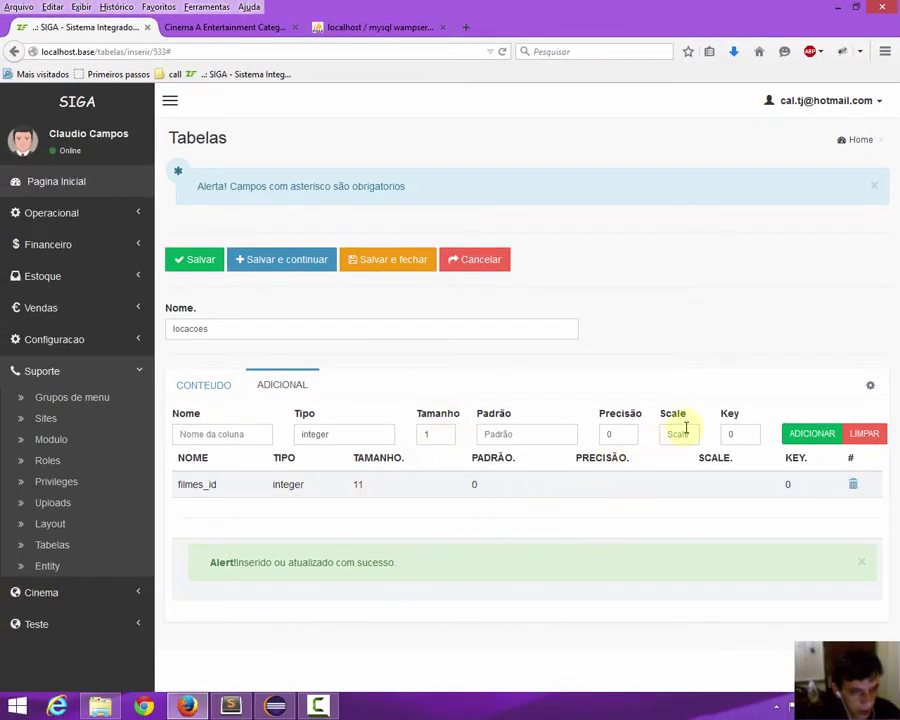
Step: Review the default content fields of the locacoes record, from module and state down to the description editor
{"action": "left_click", "coordinate": [211, 384]}
{"action": "scroll", "coordinate": [560, 400], "scroll_direction": "down", "scroll_amount": 1}
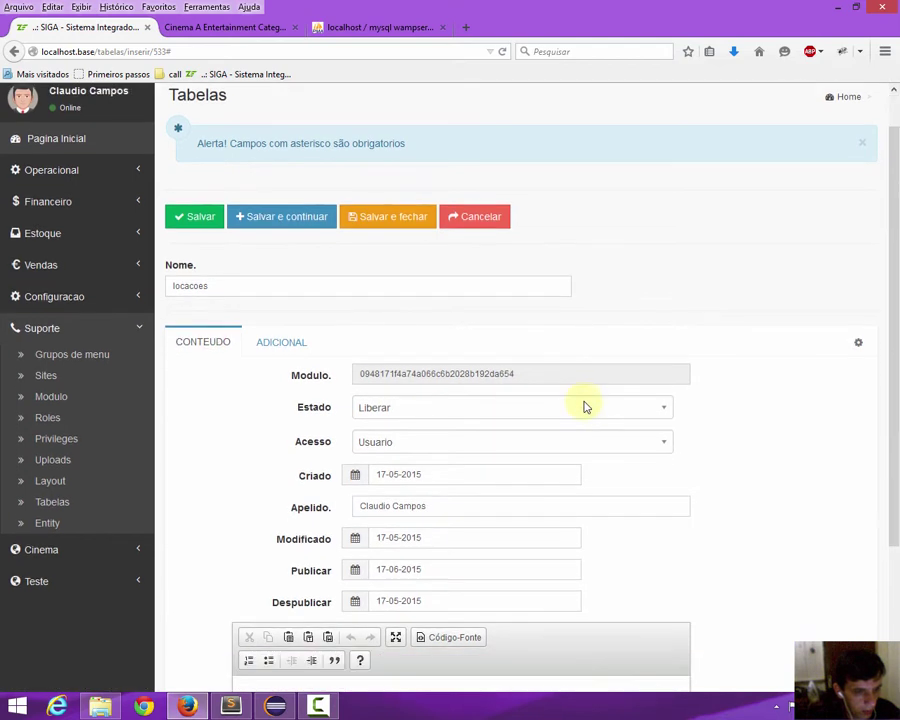
{"action": "scroll", "coordinate": [585, 407], "scroll_direction": "down", "scroll_amount": 3}
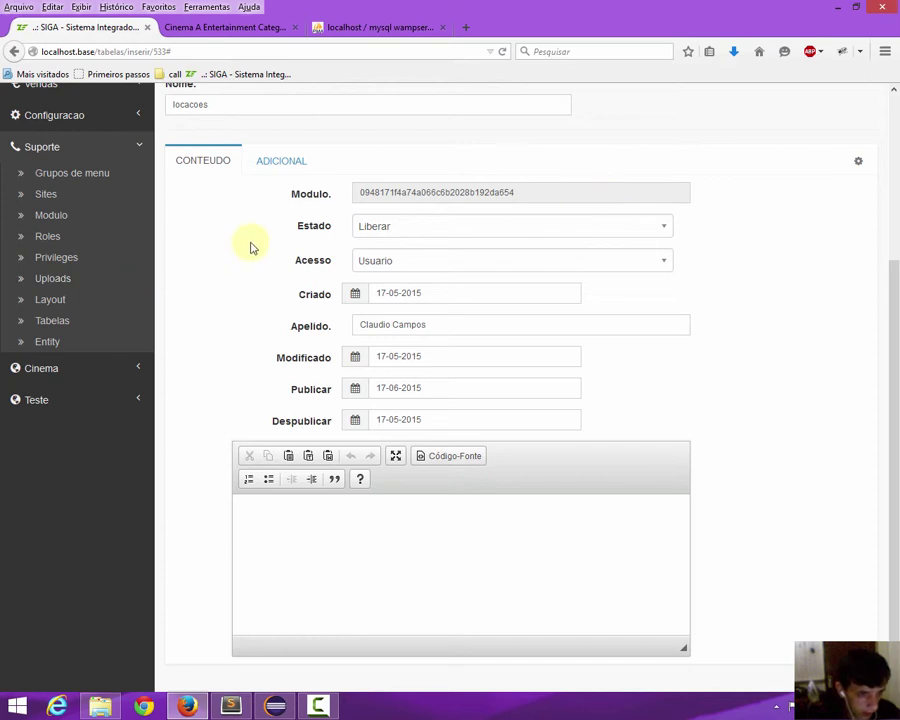
Step: Switch to Eclipse and examine the generateTable function in TabelasService.php, including the default columns, asset_id and the AUTO_INCREMENT id
{"action": "left_click", "coordinate": [231, 704]}
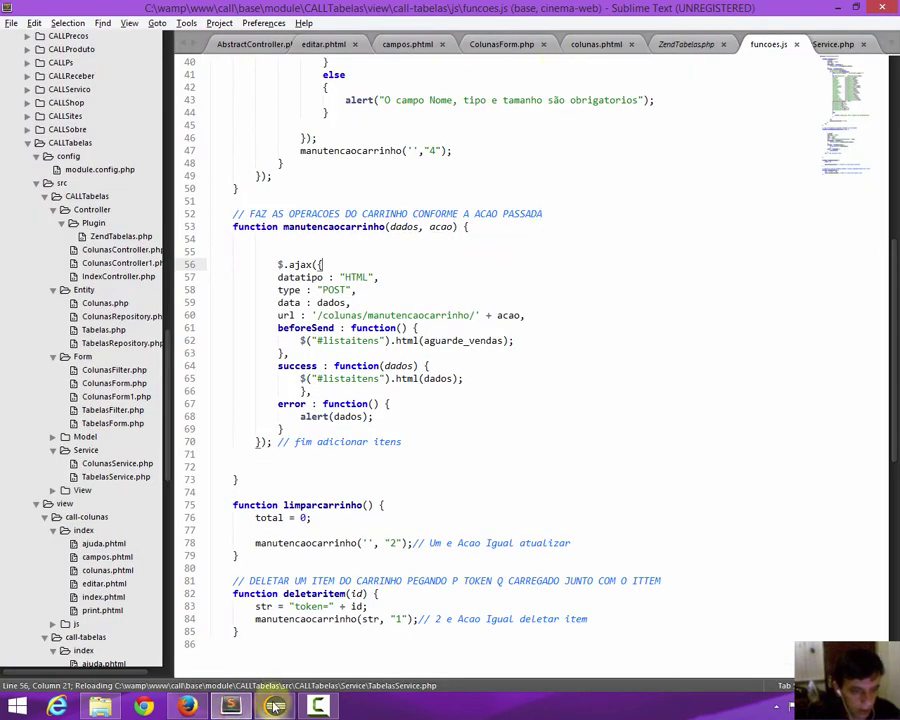
{"action": "left_click", "coordinate": [275, 706]}
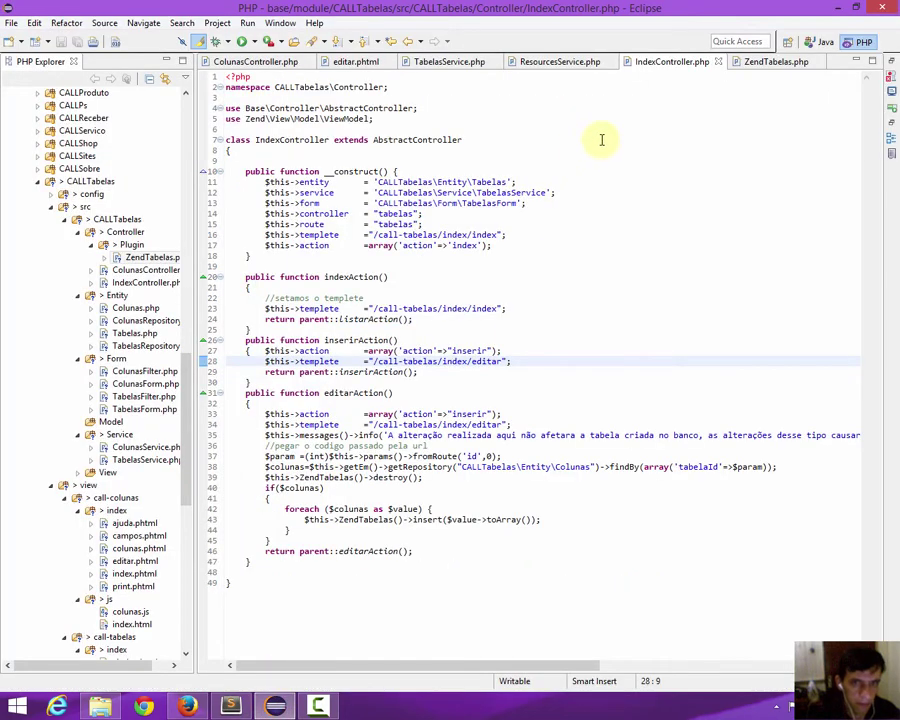
{"action": "left_click", "coordinate": [445, 60]}
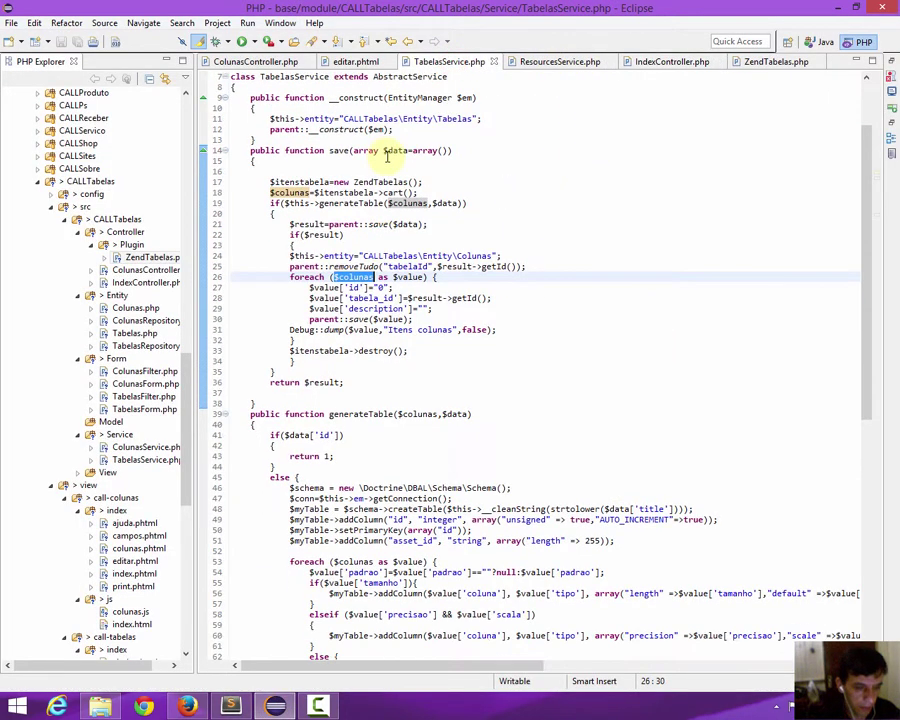
{"action": "scroll", "coordinate": [386, 157], "scroll_direction": "down", "scroll_amount": 11}
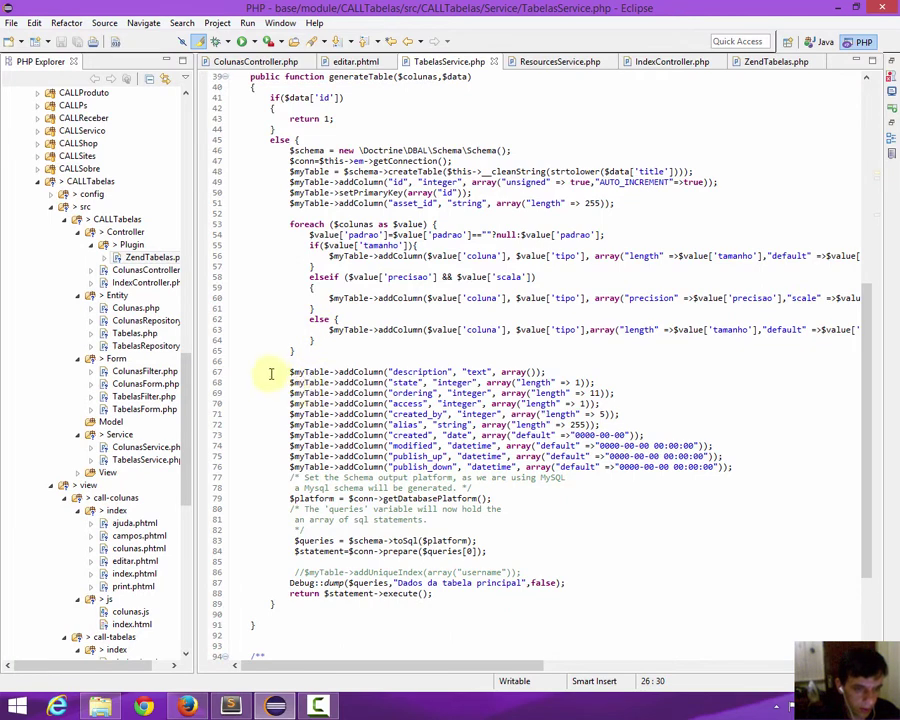
{"action": "left_click_drag", "start_coordinate": [270, 374], "coordinate": [740, 467]}
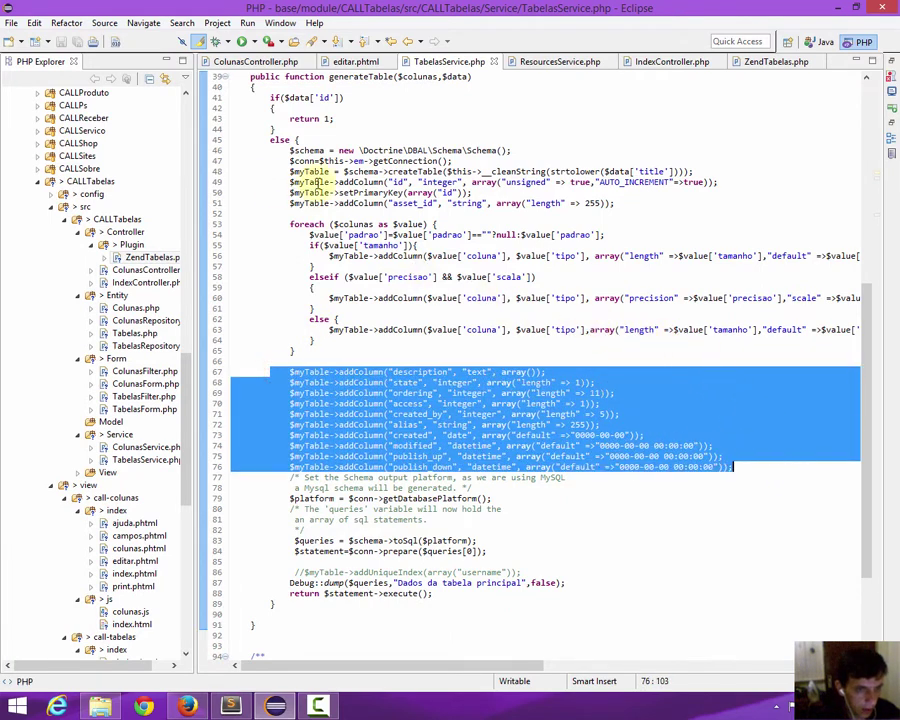
{"action": "left_click", "coordinate": [438, 182]}
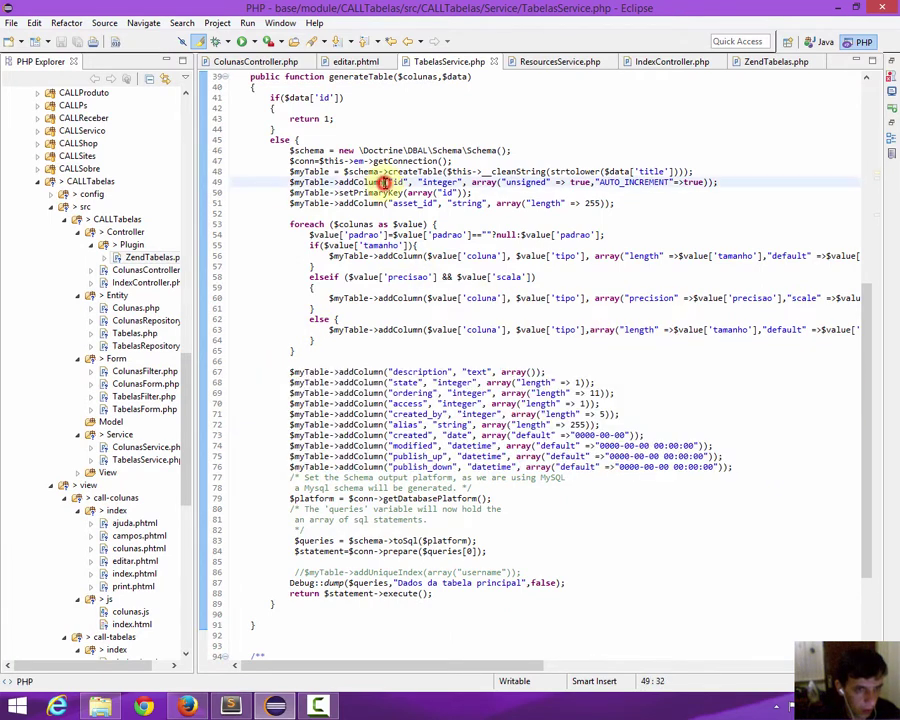
{"action": "double_click", "coordinate": [422, 203]}
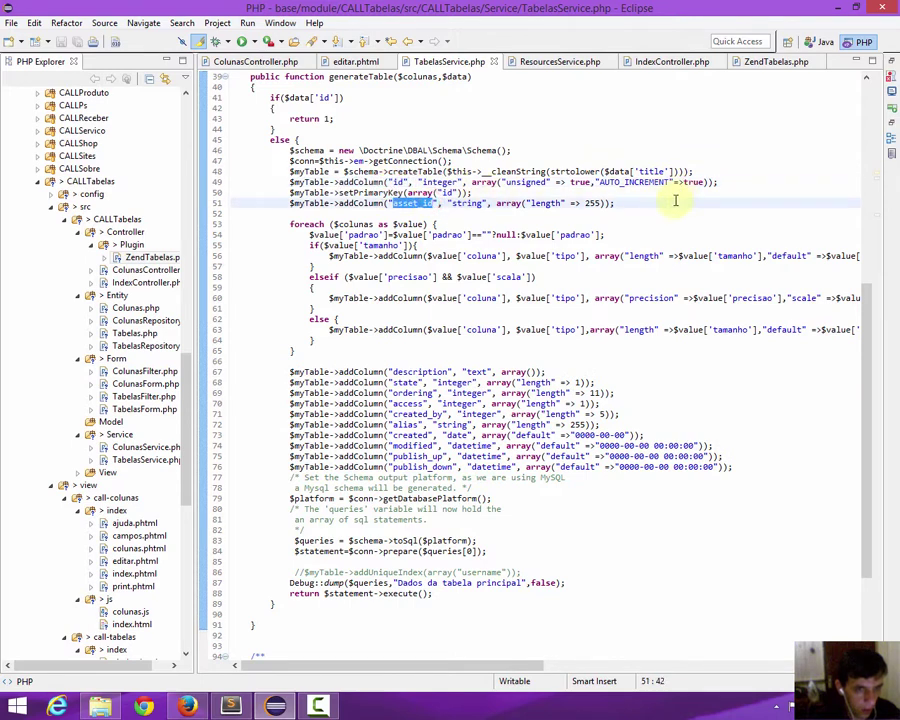
{"action": "double_click", "coordinate": [628, 183]}
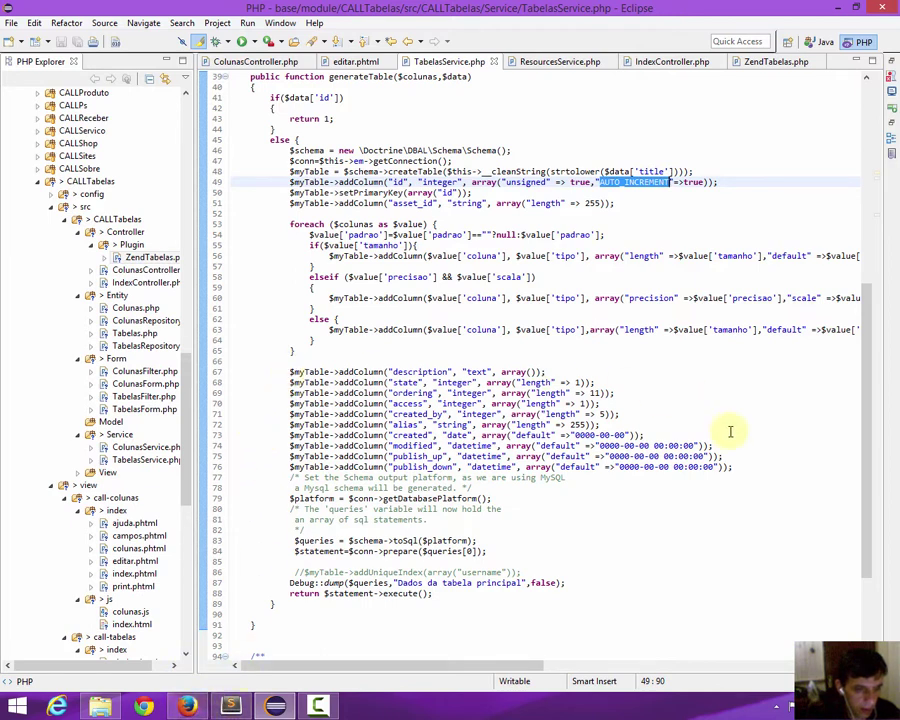
Step: Return to the SIGA form in Firefox and save and close the locacoes table record
{"action": "left_click", "coordinate": [196, 703]}
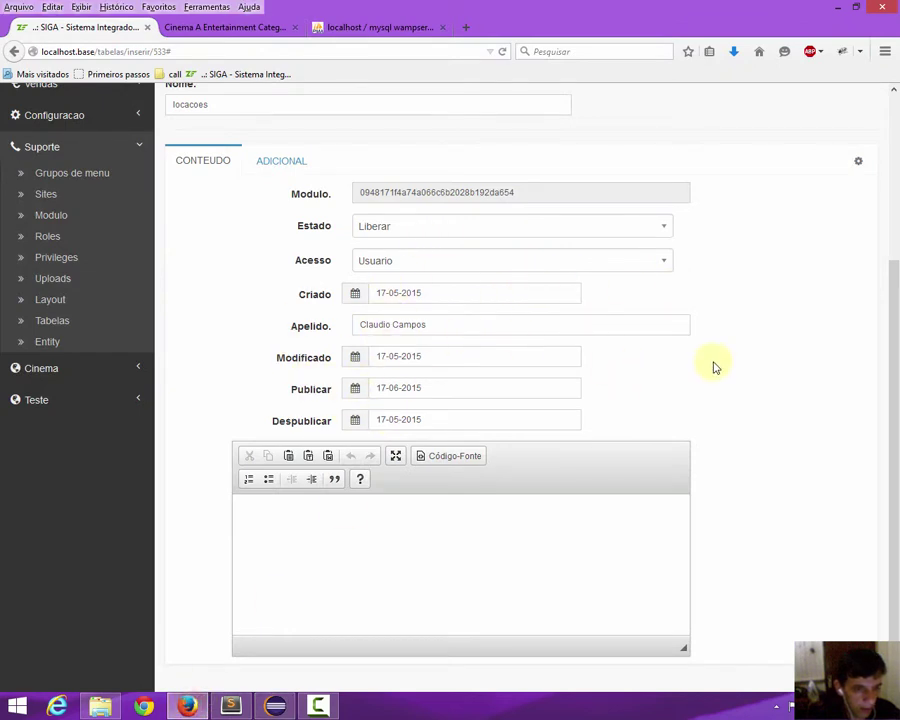
{"action": "scroll", "coordinate": [660, 408], "scroll_direction": "up", "scroll_amount": 3}
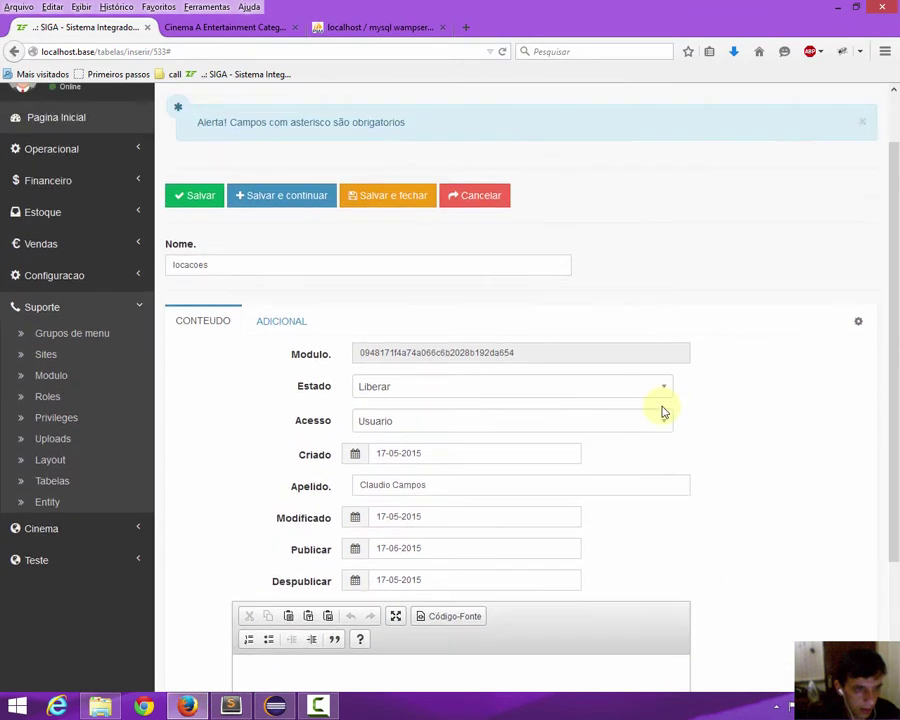
{"action": "left_click", "coordinate": [390, 205]}
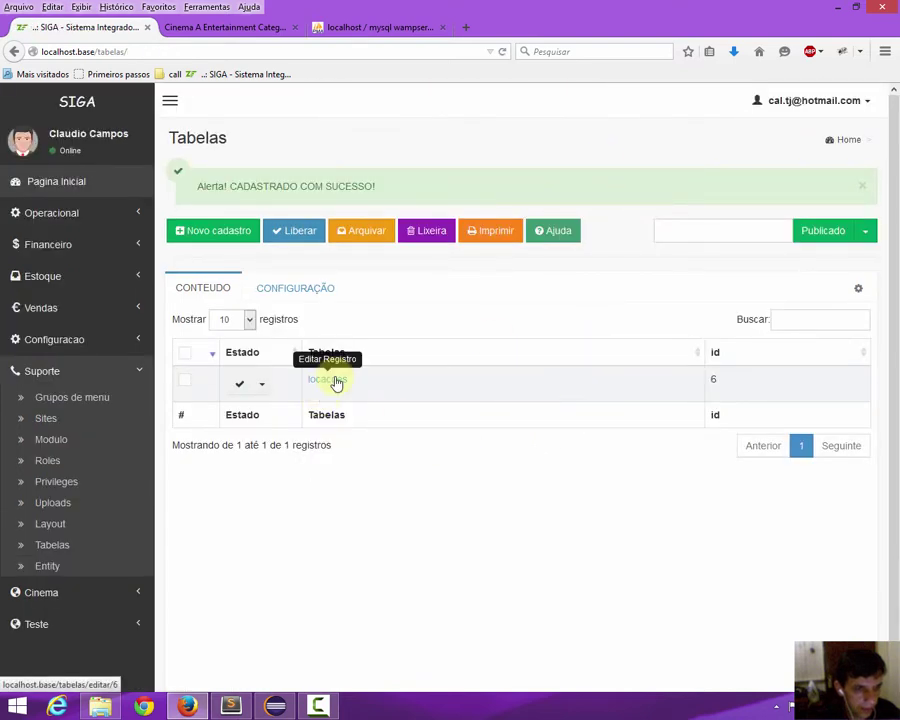
Step: Switch to phpMyAdmin, reload the ecall_base table list and locate the locacoes table
{"action": "left_click", "coordinate": [375, 33]}
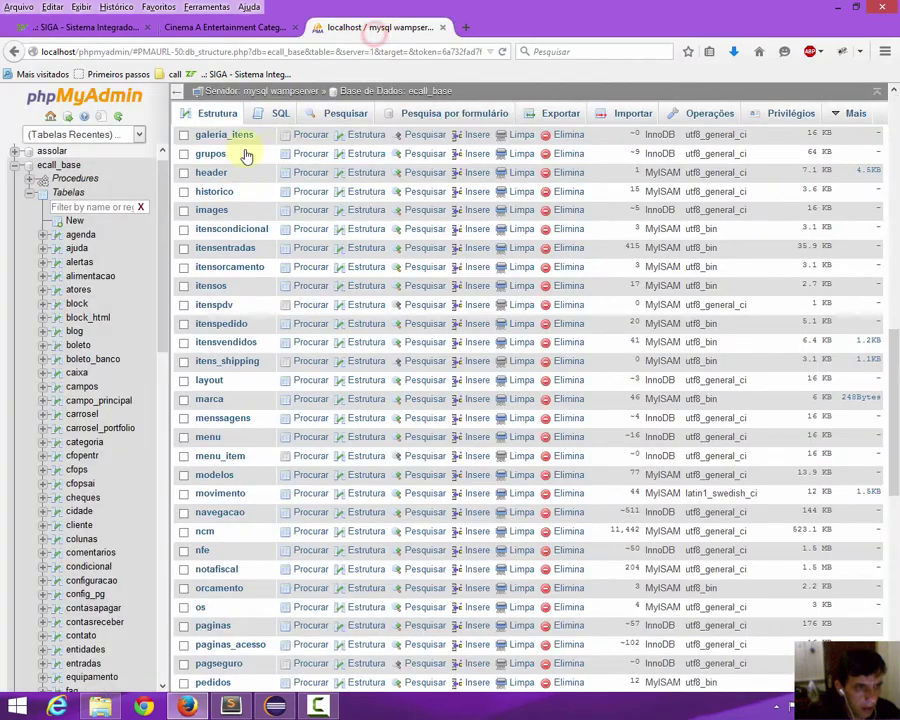
{"action": "left_click", "coordinate": [57, 165]}
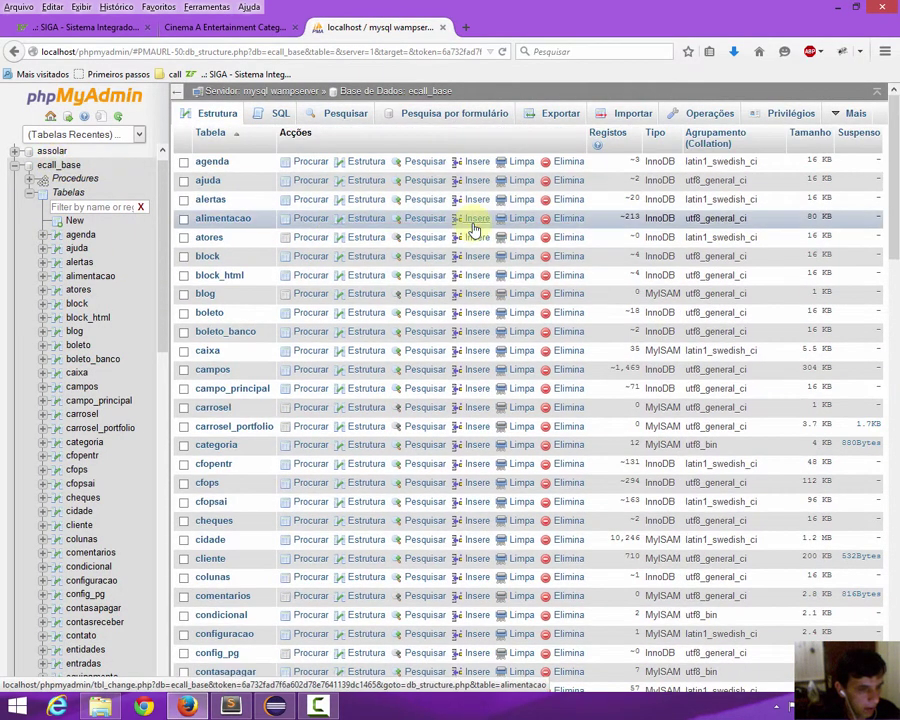
{"action": "scroll", "coordinate": [300, 300], "scroll_direction": "down", "scroll_amount": 6}
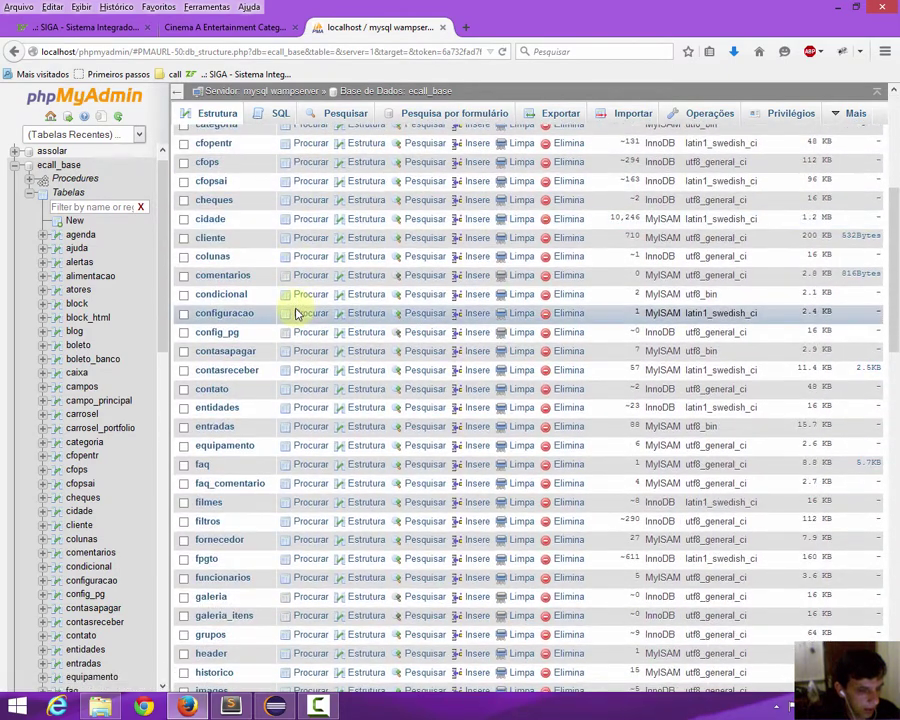
{"action": "scroll", "coordinate": [296, 314], "scroll_direction": "down", "scroll_amount": 3}
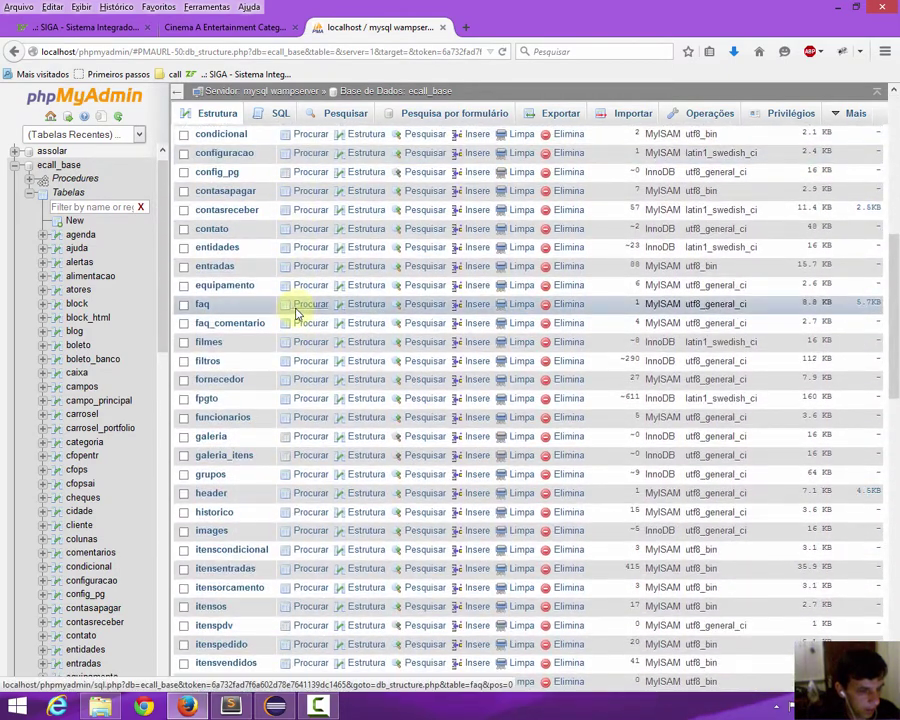
{"action": "scroll", "coordinate": [296, 314], "scroll_direction": "down", "scroll_amount": 4}
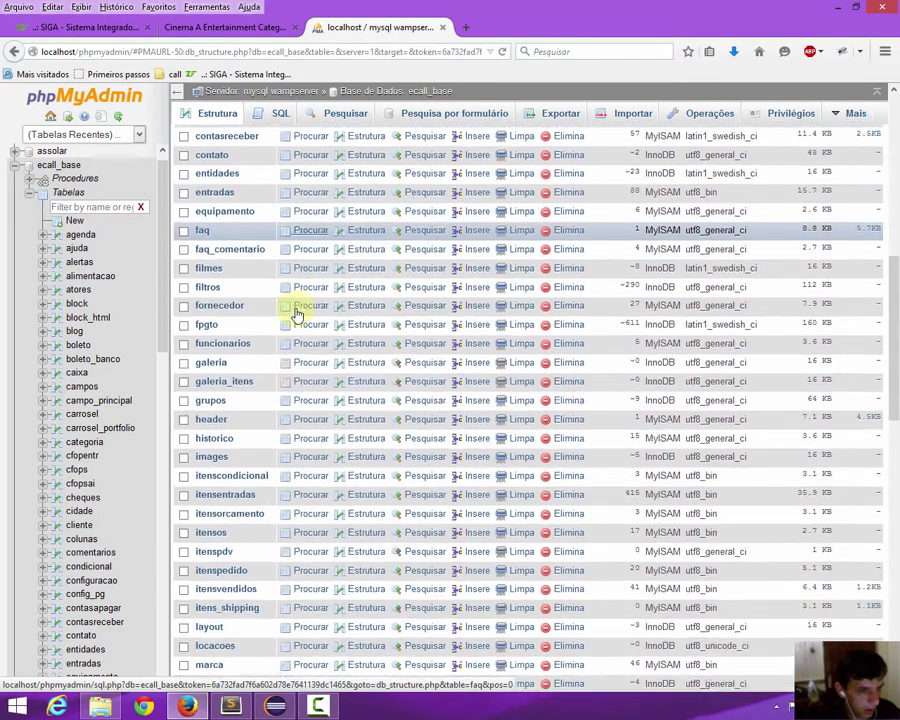
{"action": "scroll", "coordinate": [296, 310], "scroll_direction": "down", "scroll_amount": 2}
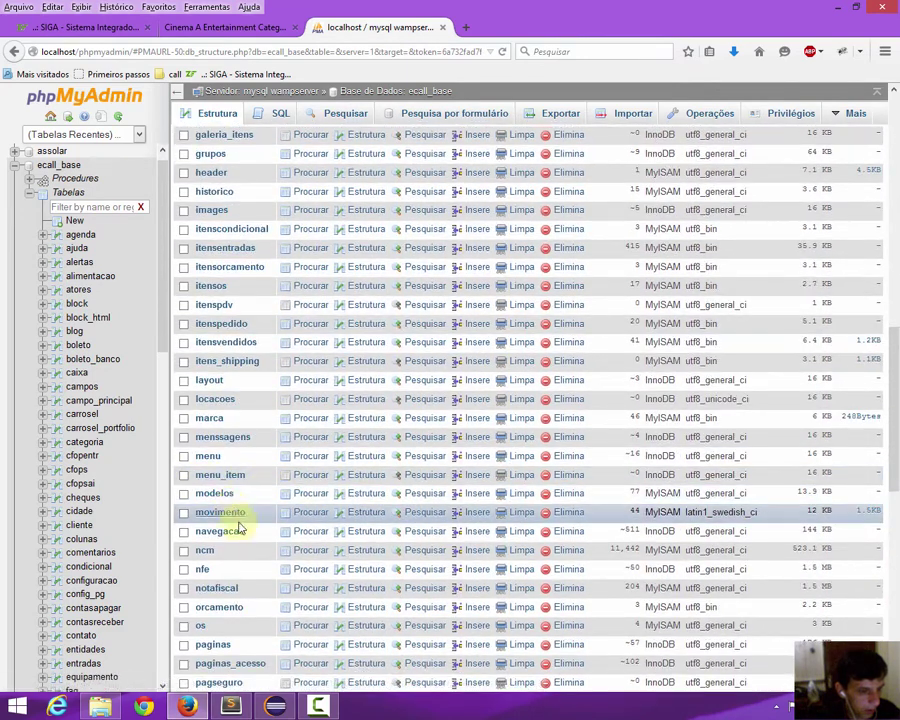
Step: Open the locacoes table in phpMyAdmin and examine its column structure, including filmes_id
{"action": "left_click", "coordinate": [215, 400]}
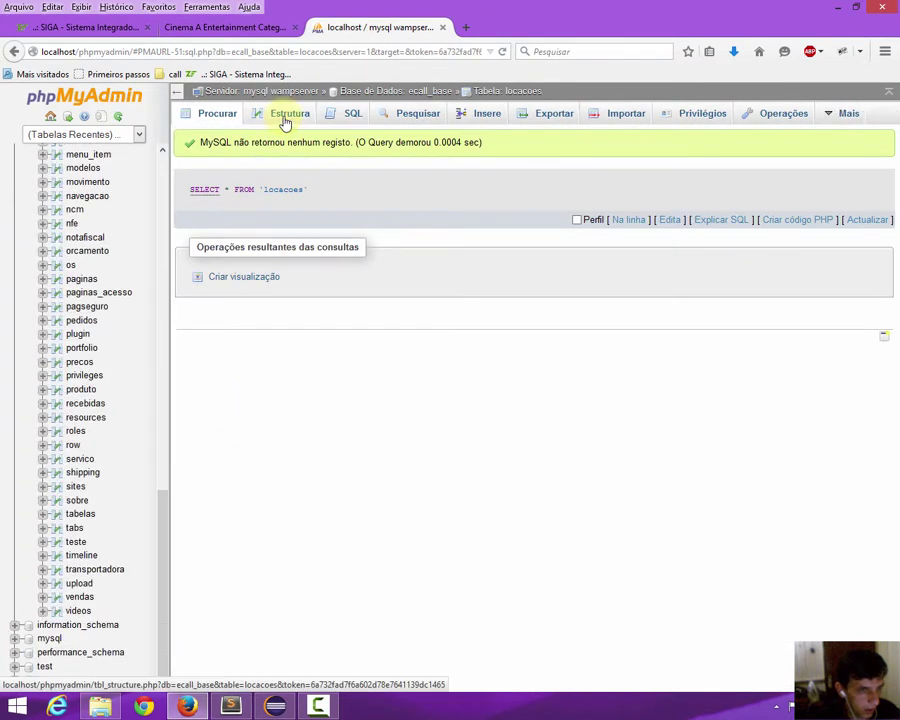
{"action": "left_click", "coordinate": [285, 119]}
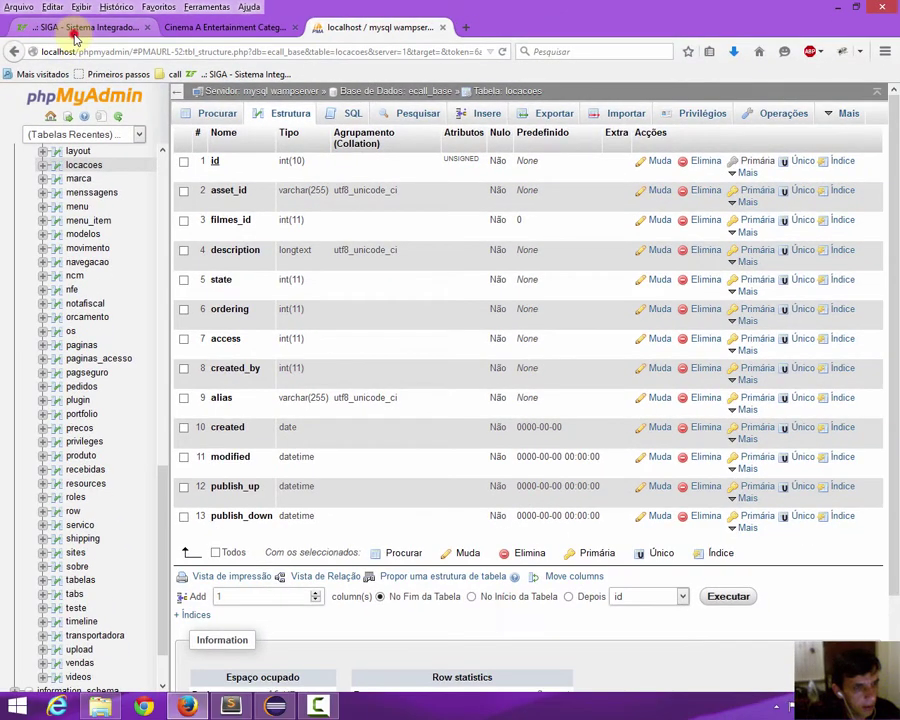
Step: Switch back to SIGA and look through the Modulo list under Suporte
{"action": "left_click", "coordinate": [75, 33]}
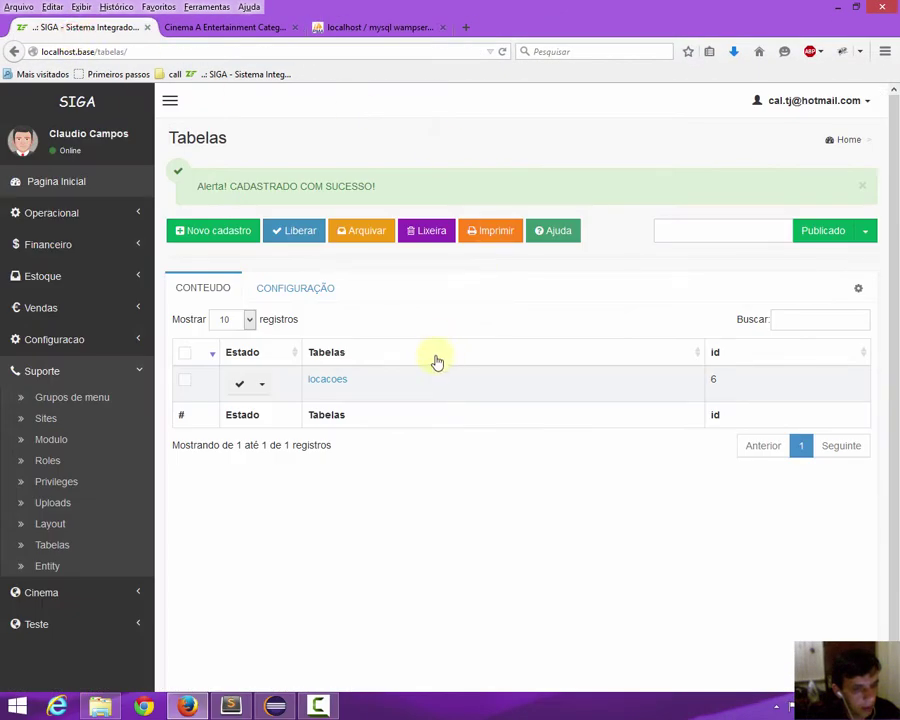
{"action": "scroll", "coordinate": [325, 417], "scroll_direction": "down", "scroll_amount": 1}
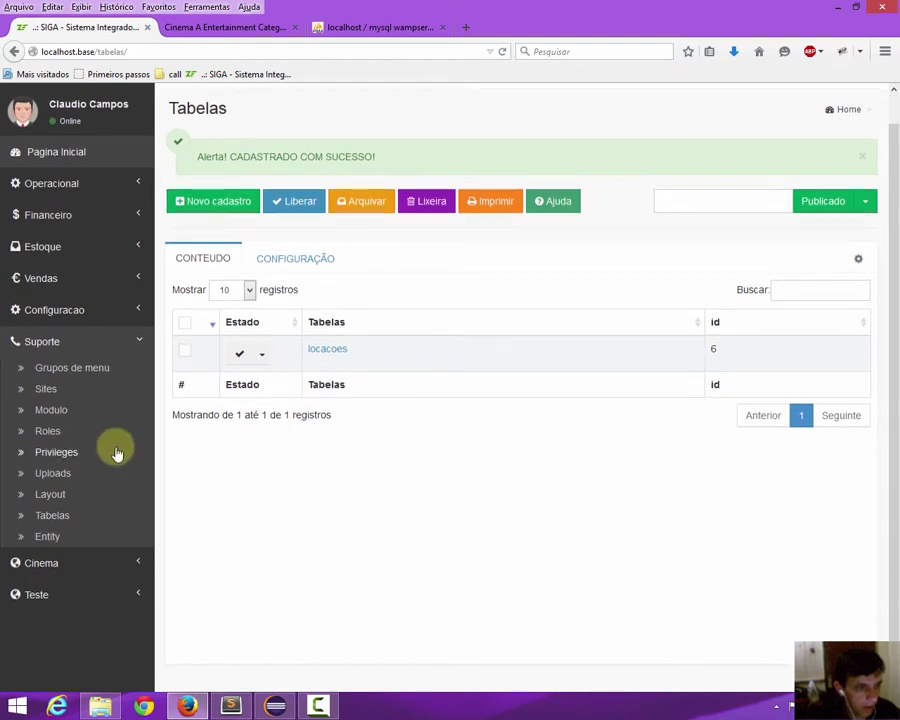
{"action": "left_click", "coordinate": [47, 418]}
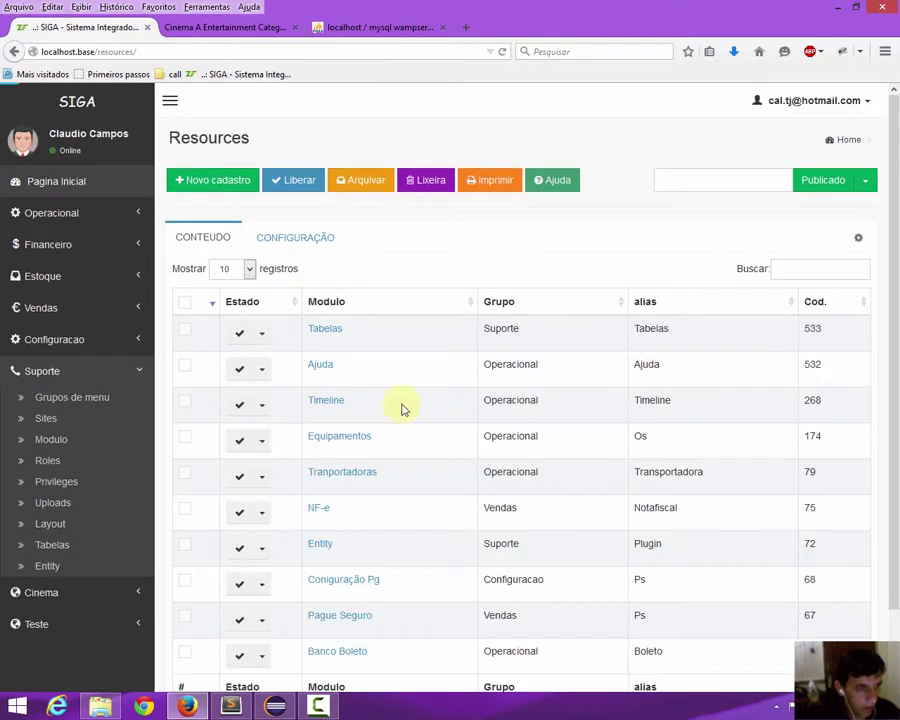
{"action": "scroll", "coordinate": [400, 407], "scroll_direction": "down", "scroll_amount": 2}
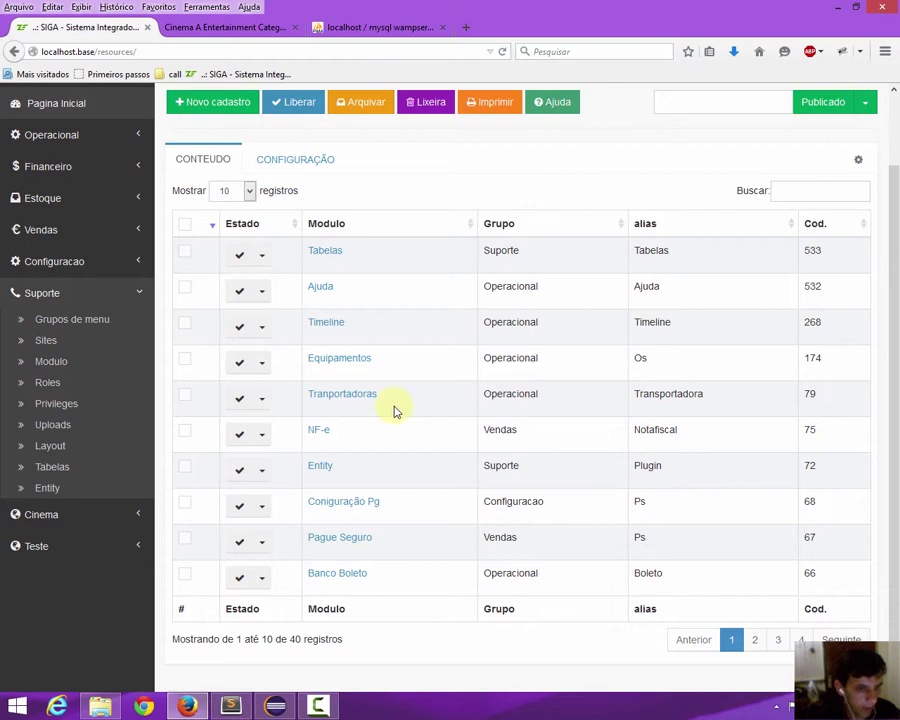
{"action": "scroll", "coordinate": [395, 410], "scroll_direction": "up", "scroll_amount": 2}
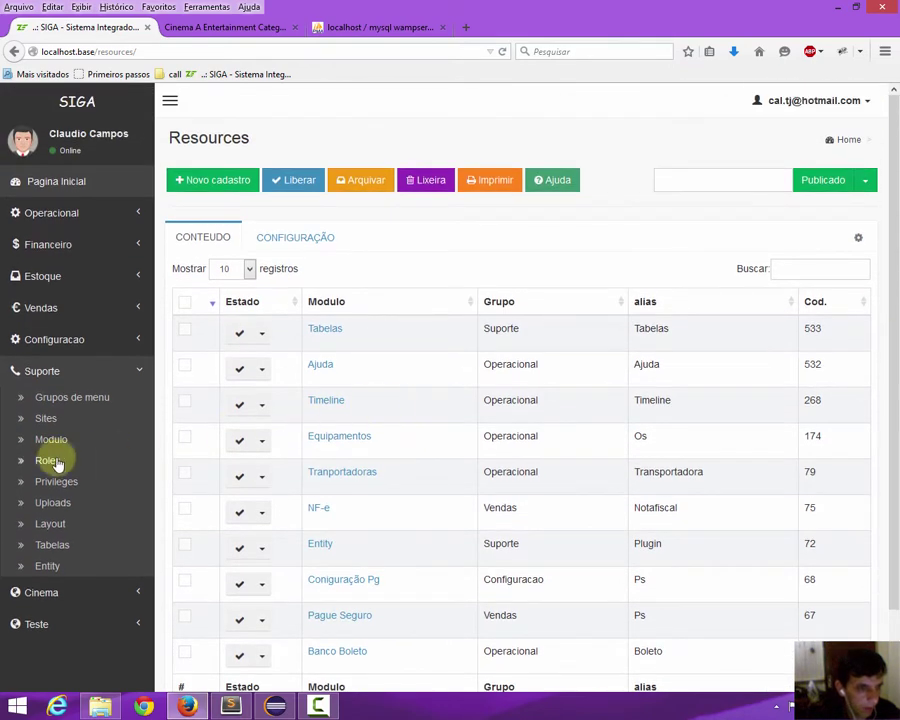
Step: Open the locacoes record from the Tabelas list and check its additional columns, such as filmes_id
{"action": "left_click", "coordinate": [59, 544]}
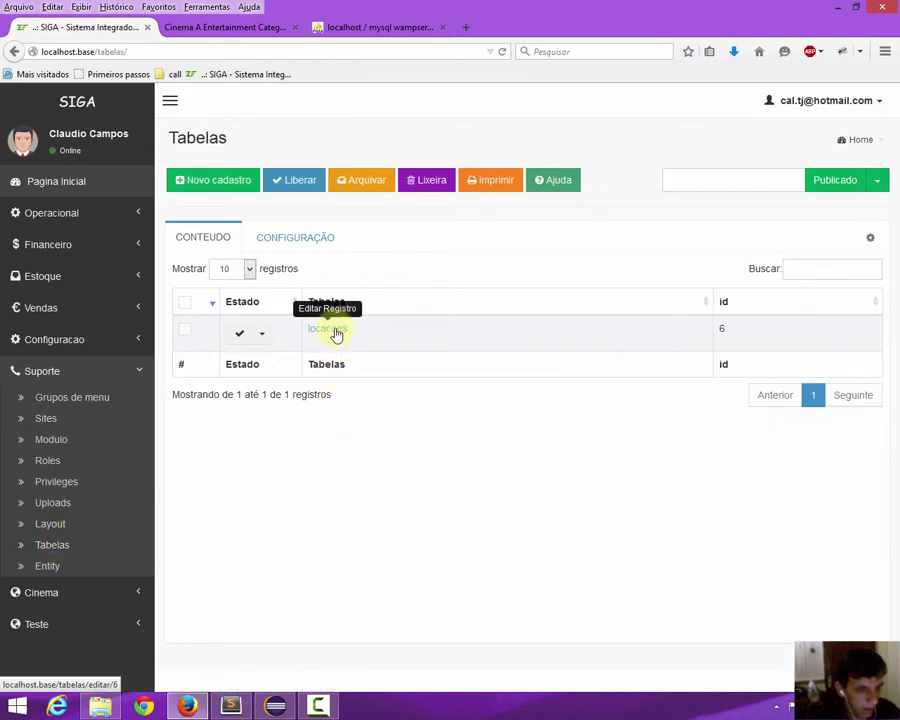
{"action": "left_click", "coordinate": [334, 331]}
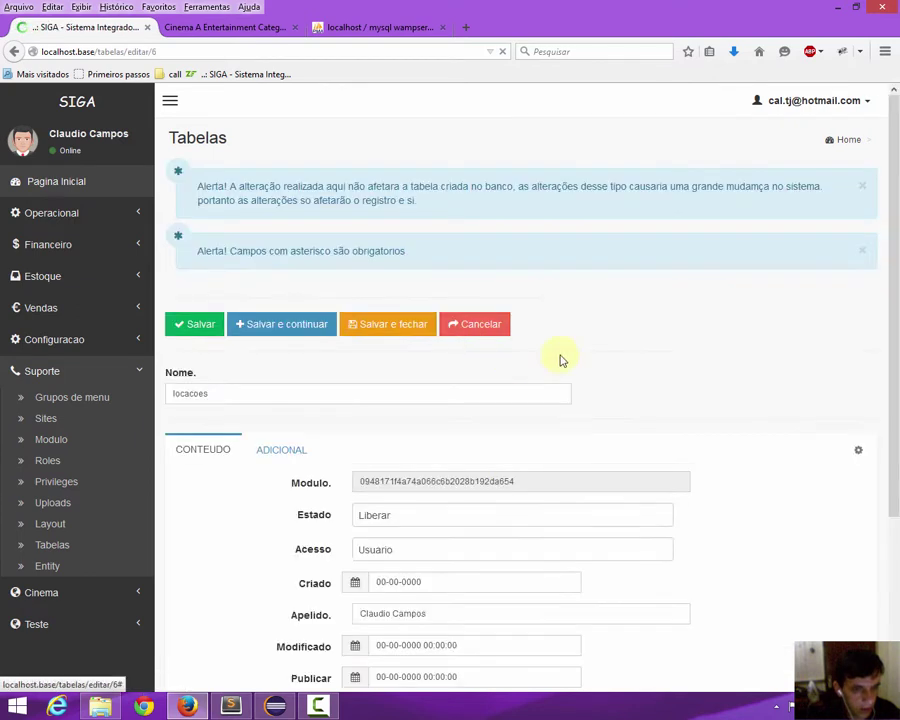
{"action": "scroll", "coordinate": [676, 383], "scroll_direction": "down", "scroll_amount": 1}
{"action": "scroll", "coordinate": [676, 383], "scroll_direction": "down", "scroll_amount": 3}
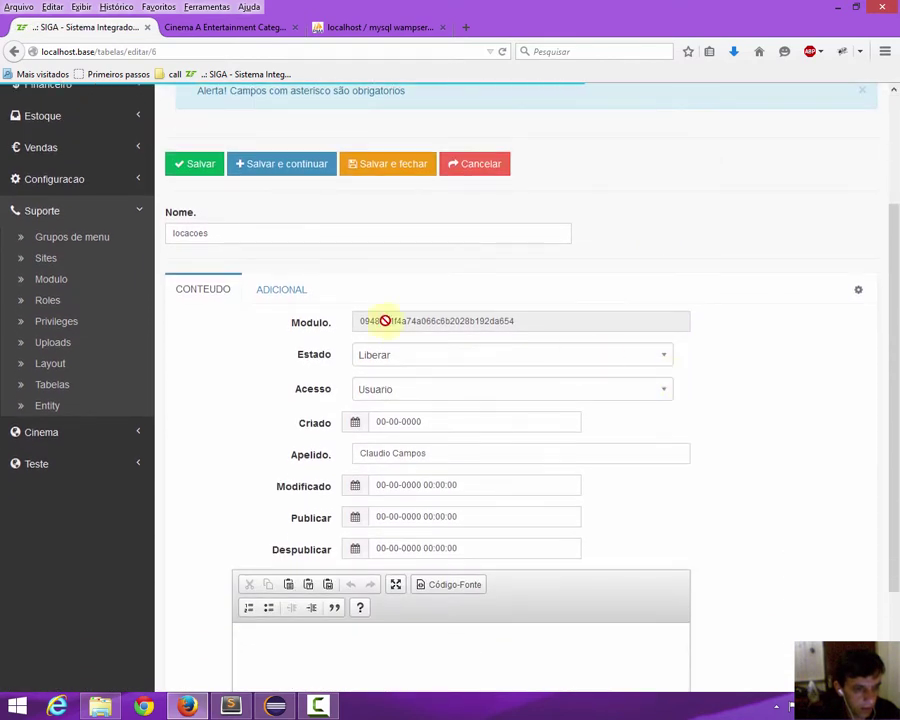
{"action": "left_click", "coordinate": [268, 289]}
{"action": "scroll", "coordinate": [500, 367], "scroll_direction": "up", "scroll_amount": 3}
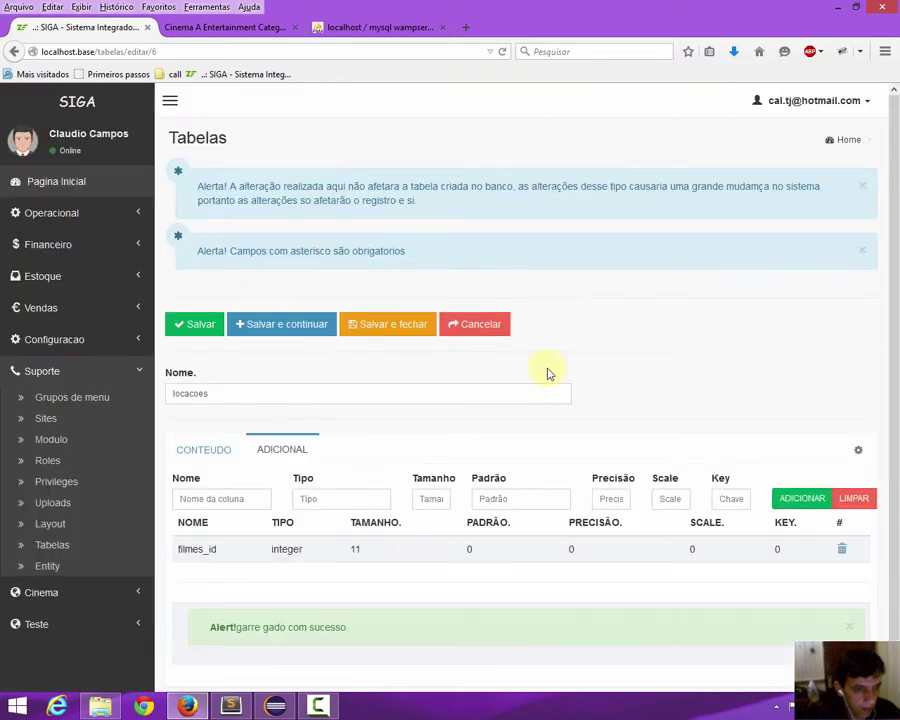
{"action": "scroll", "coordinate": [544, 368], "scroll_direction": "down", "scroll_amount": 1}
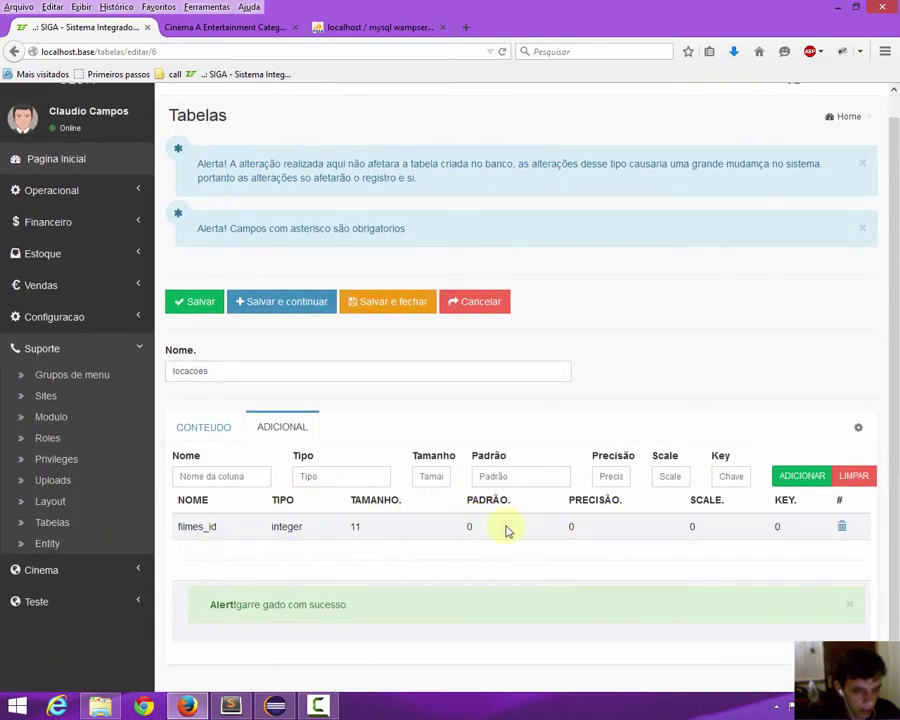
Step: Switch to phpMyAdmin to recheck the locacoes structure and glance at funcoes.js in Sublime Text
{"action": "left_click", "coordinate": [386, 28]}
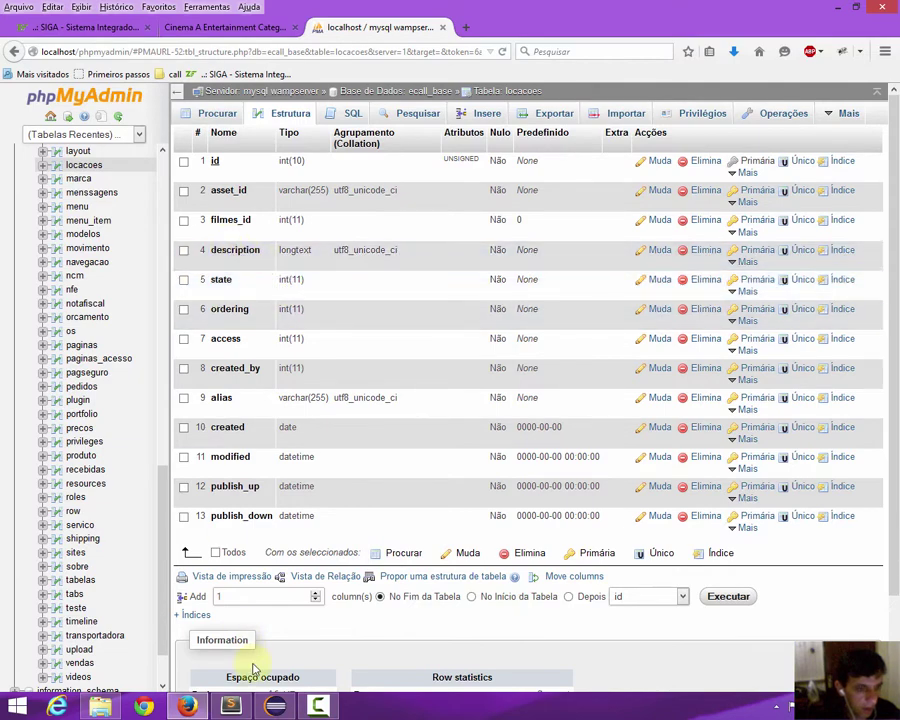
{"action": "left_click", "coordinate": [236, 707]}
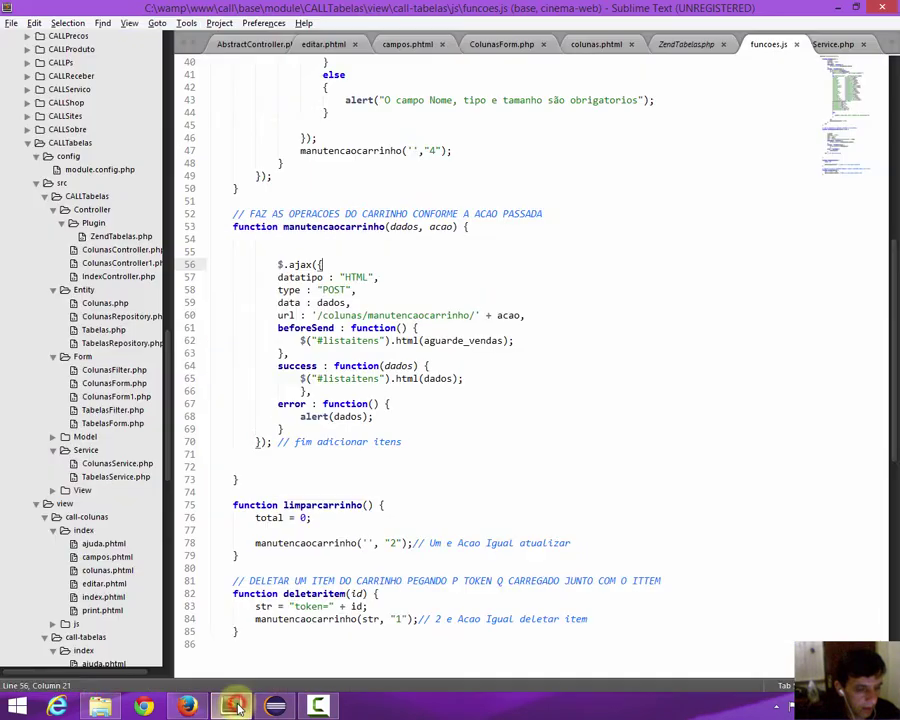
{"action": "left_click", "coordinate": [236, 707]}
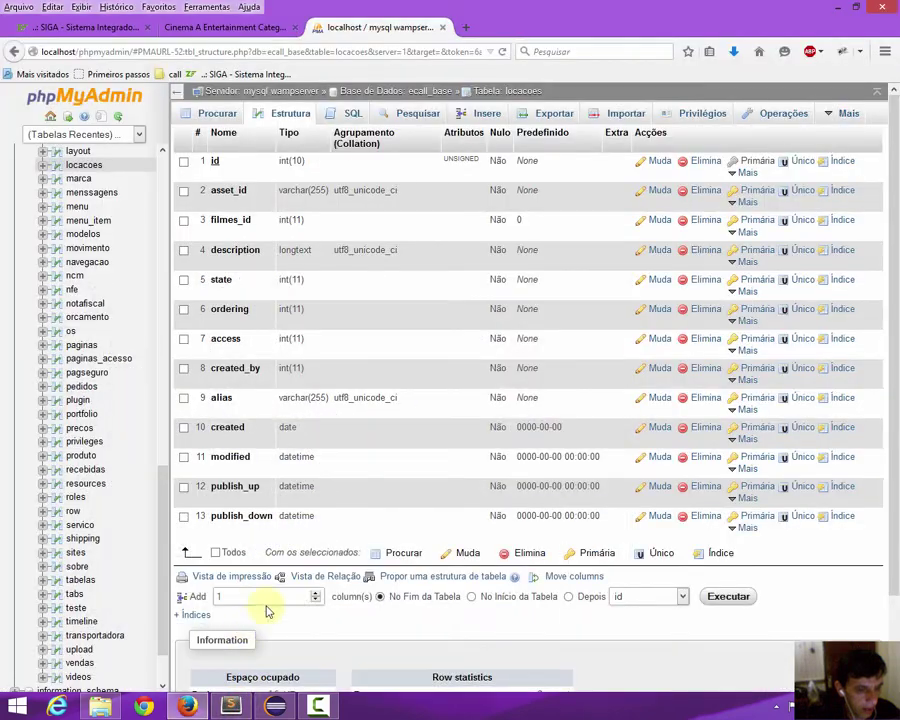
{"action": "left_click", "coordinate": [236, 707]}
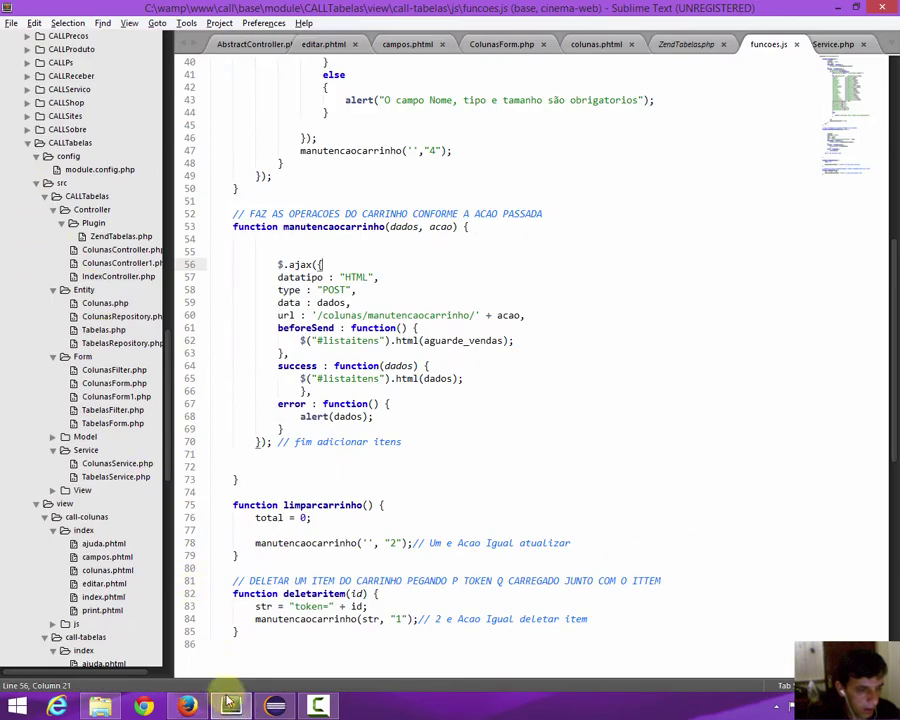
{"action": "left_click", "coordinate": [234, 707]}
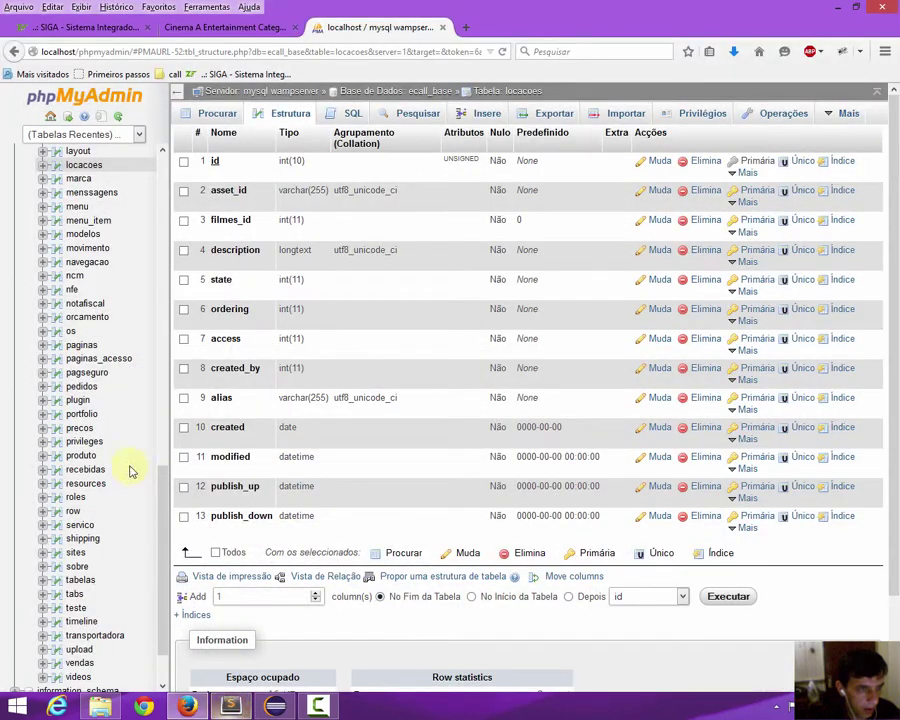
Step: Return to SIGA, cancel editing the locacoes record with confirmation, and collapse the Suporte group
{"action": "left_click", "coordinate": [95, 25]}
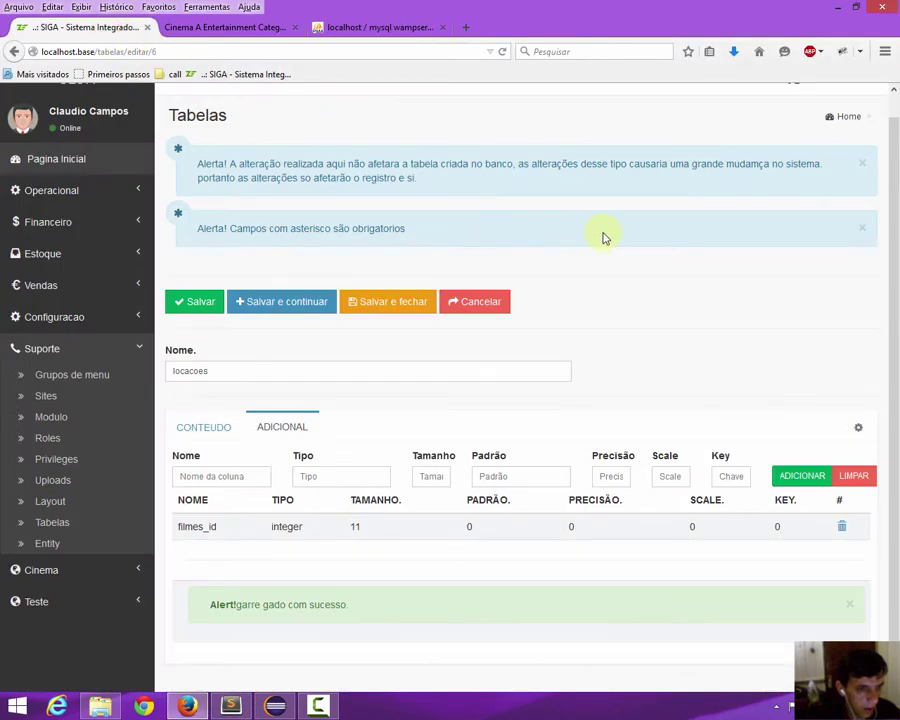
{"action": "left_click", "coordinate": [496, 304]}
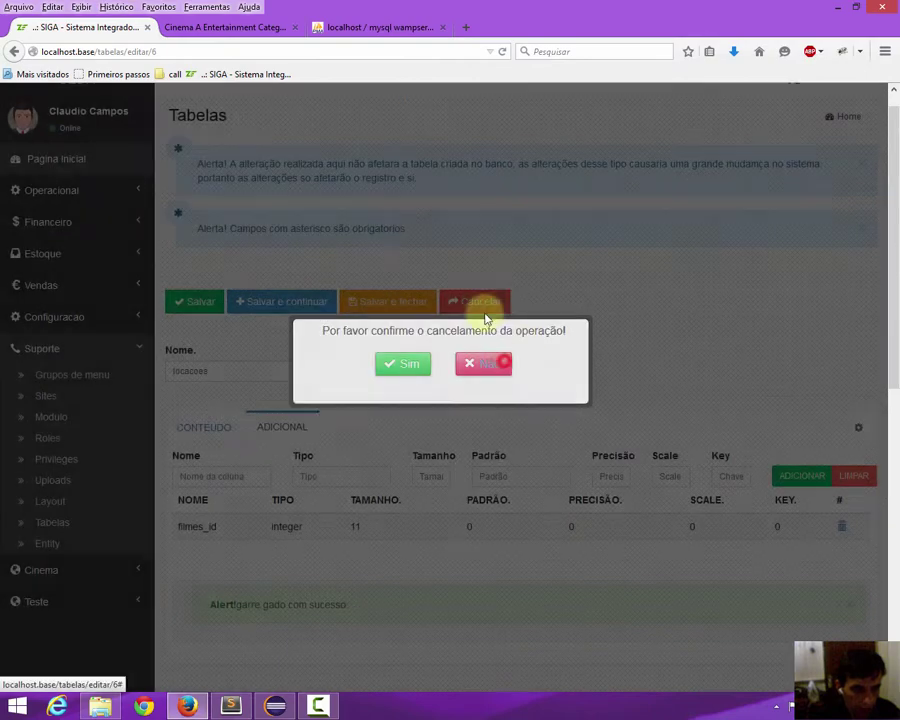
{"action": "left_click", "coordinate": [484, 360]}
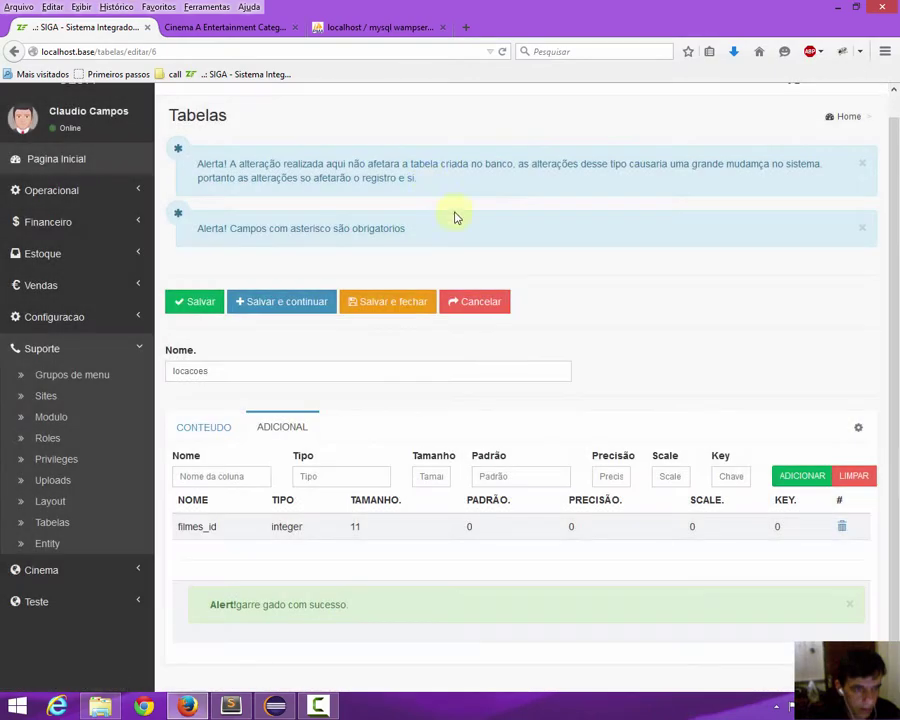
{"action": "left_click", "coordinate": [486, 305]}
{"action": "left_click", "coordinate": [409, 366]}
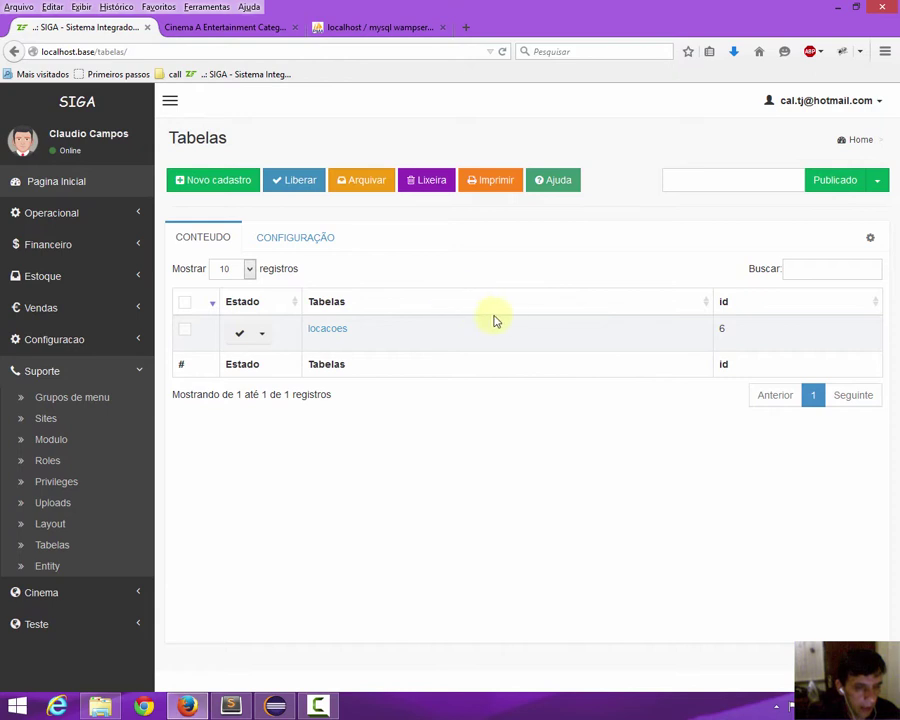
{"action": "left_click", "coordinate": [56, 375]}
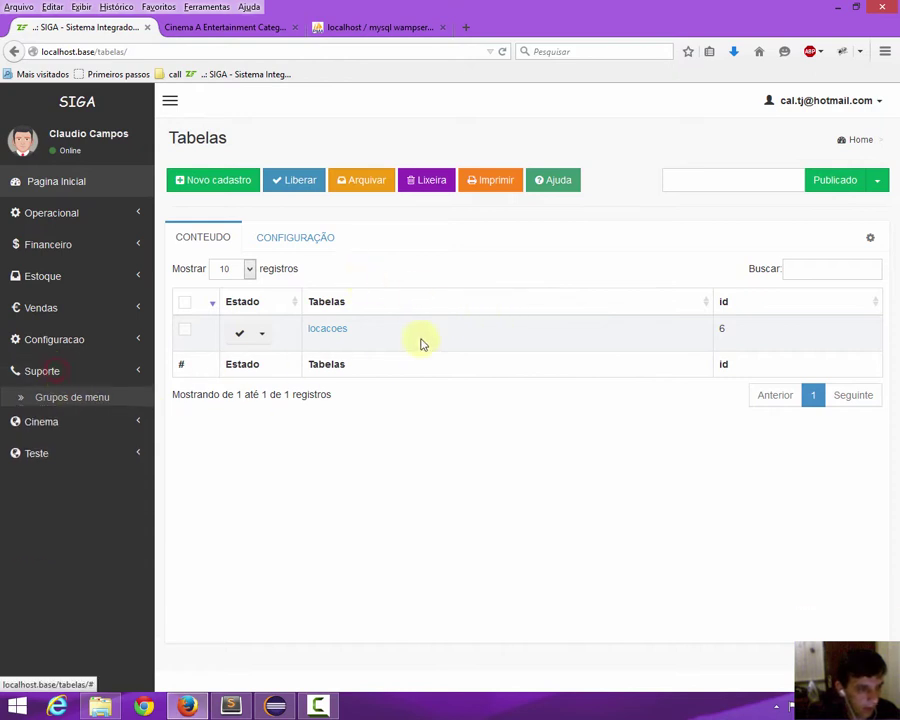